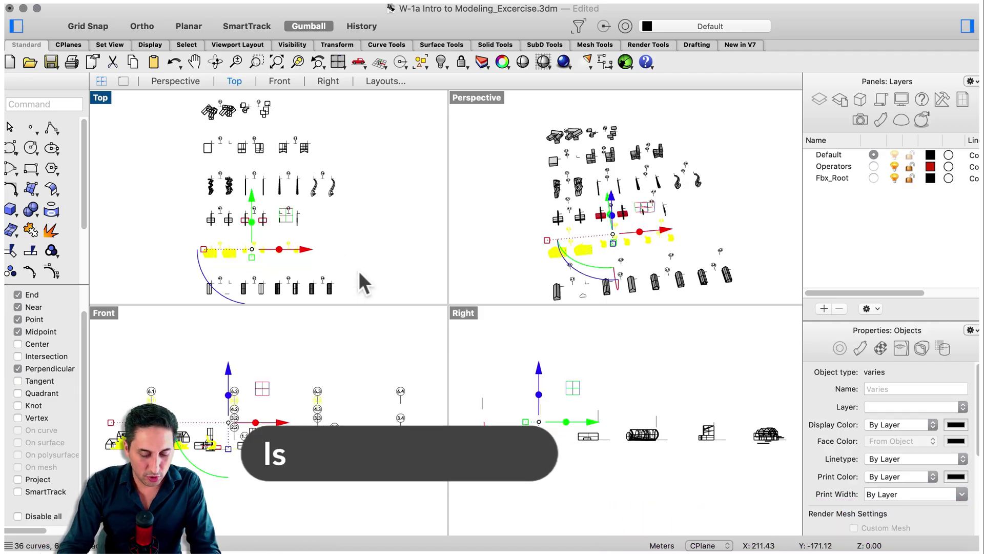
# - Isolate the exercise 5 row, reselect it and zoom all views to it with ZS
pyautogui.write('isolate')
pyautogui.press('Return')
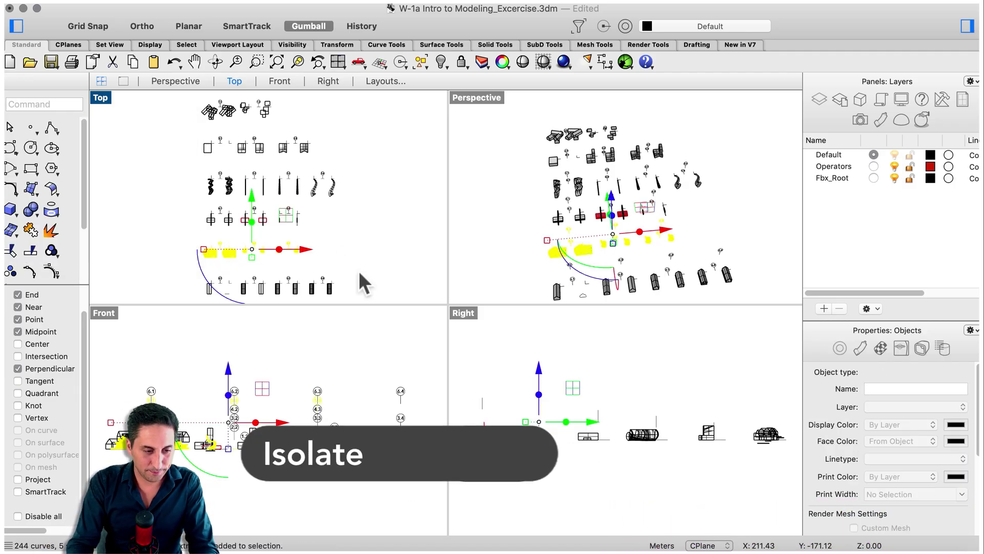
pyautogui.click(537, 172)
pyautogui.moveTo(521, 145); pyautogui.dragTo(743, 294)
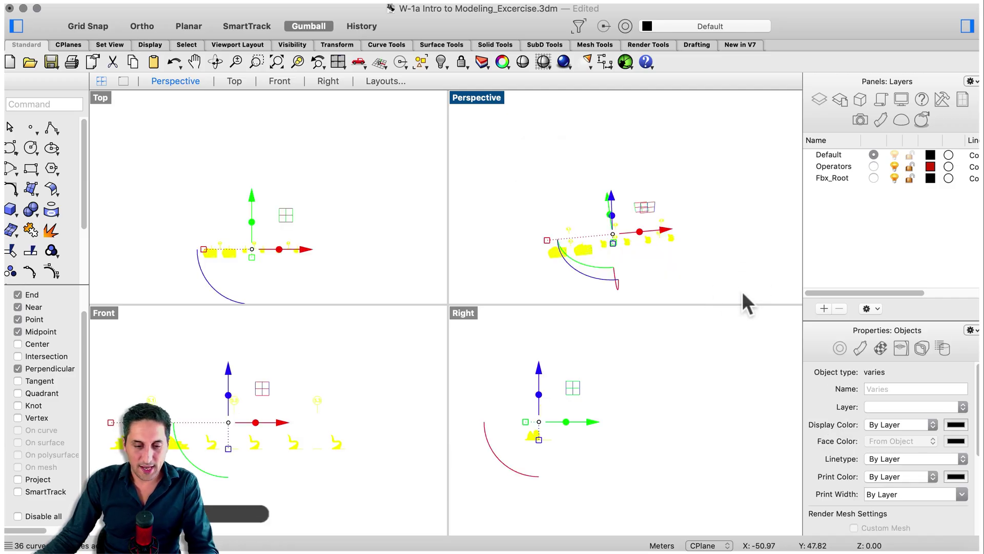
pyautogui.write('zs')
pyautogui.press('Return')
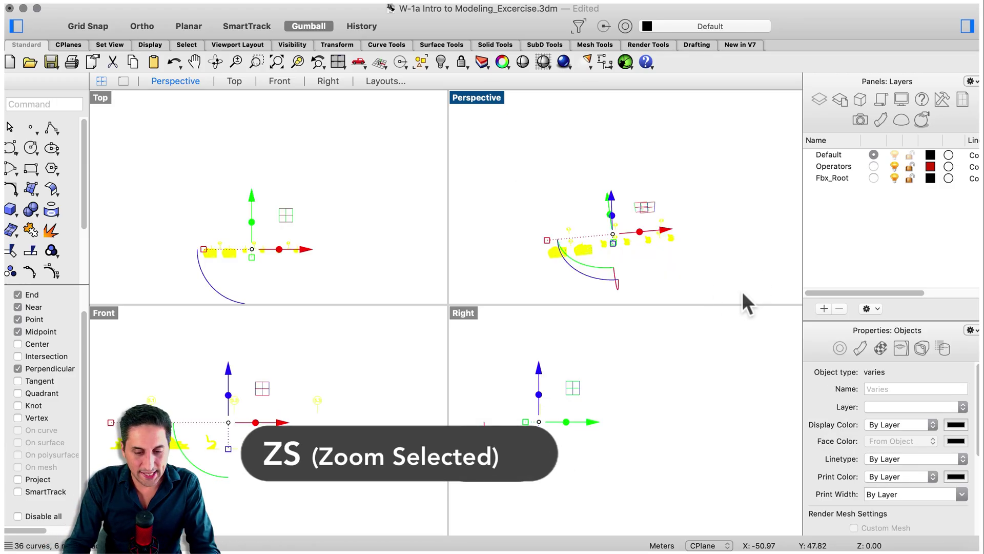
# - Orbit to a low side-on view of the 5.1 opera houses and select the left model
pyautogui.click(743, 270)
pyautogui.scroll(6, 677, 276)
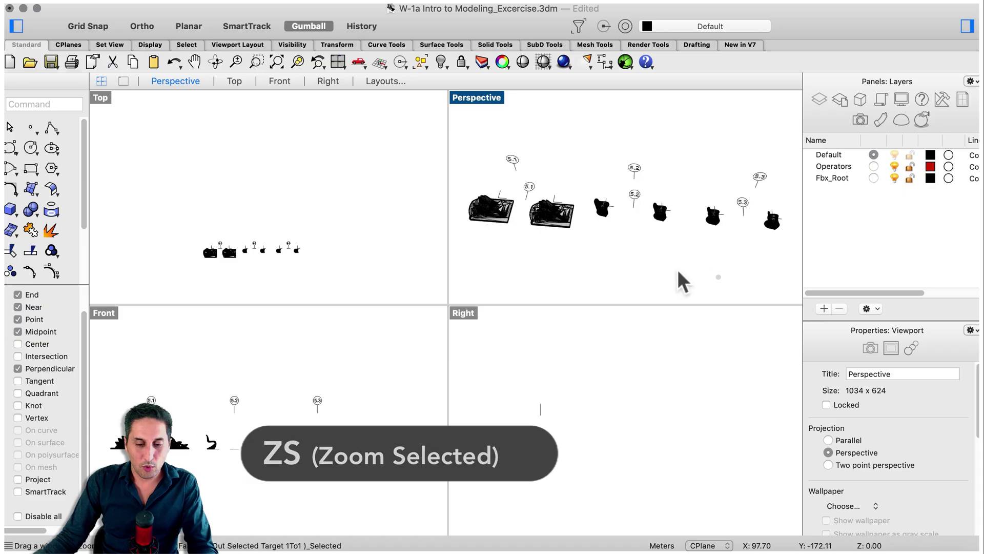
pyautogui.moveTo(590, 253); pyautogui.dragTo(622, 238, button='right')
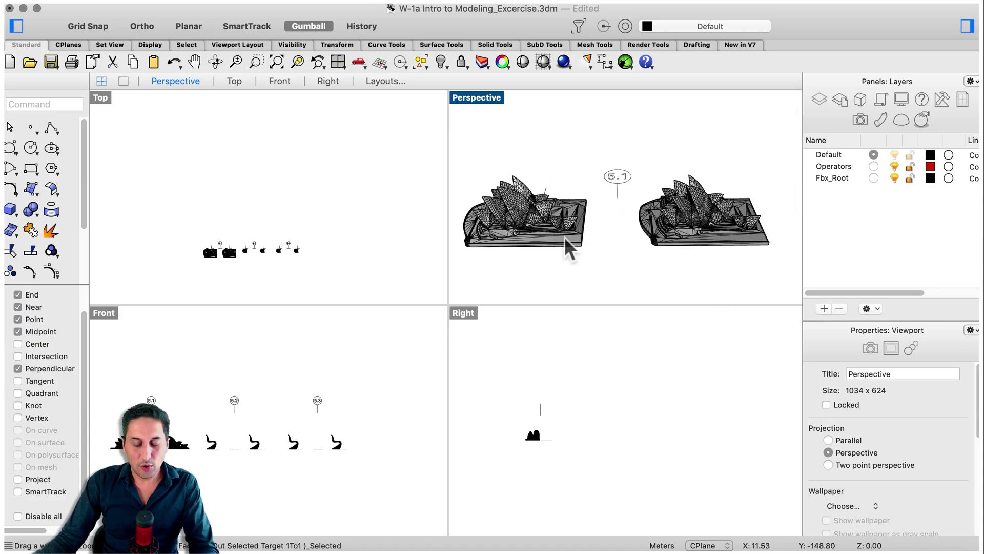
pyautogui.click(549, 238)
pyautogui.press('Escape')
pyautogui.click(533, 220)
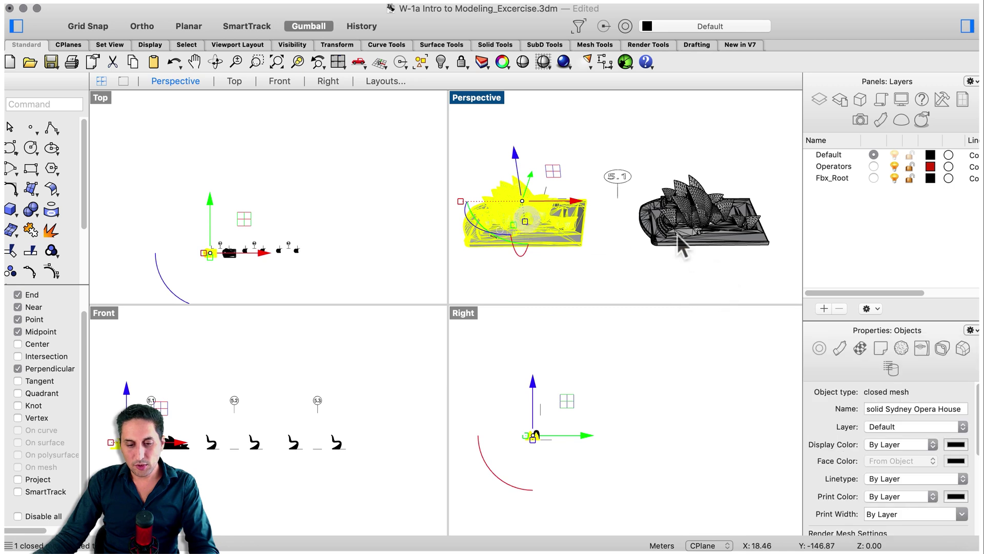
pyautogui.click(703, 227)
pyautogui.click(663, 279)
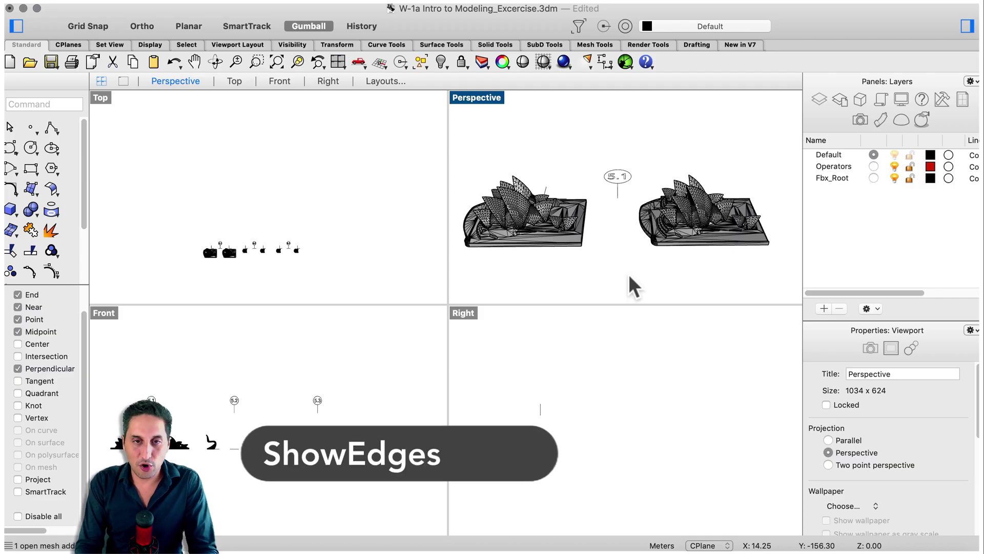
# - Run ShowEdges on the left opera-house model to open its naked-edge analysis
pyautogui.write('ShowEdges')
pyautogui.press('Return')
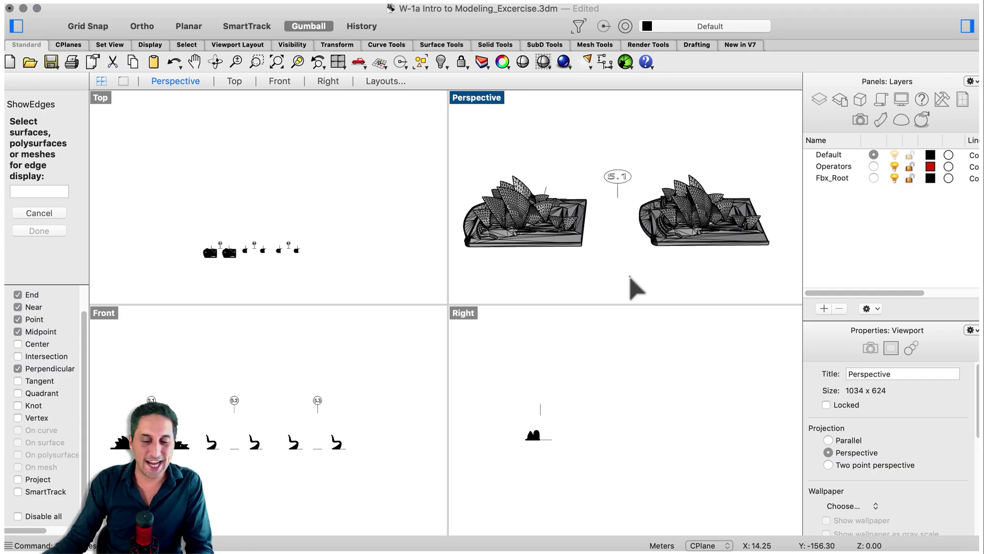
pyautogui.click(528, 215)
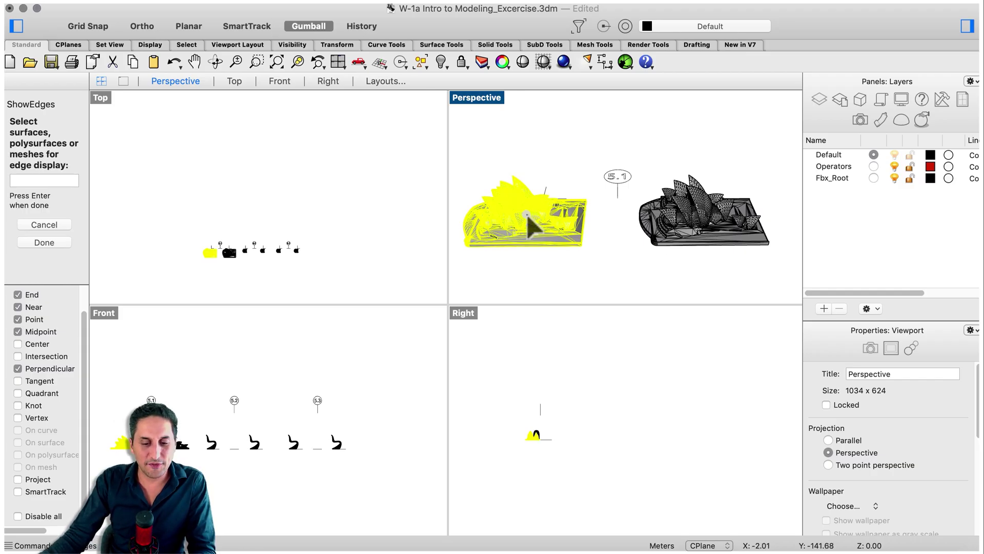
pyautogui.press('Return')
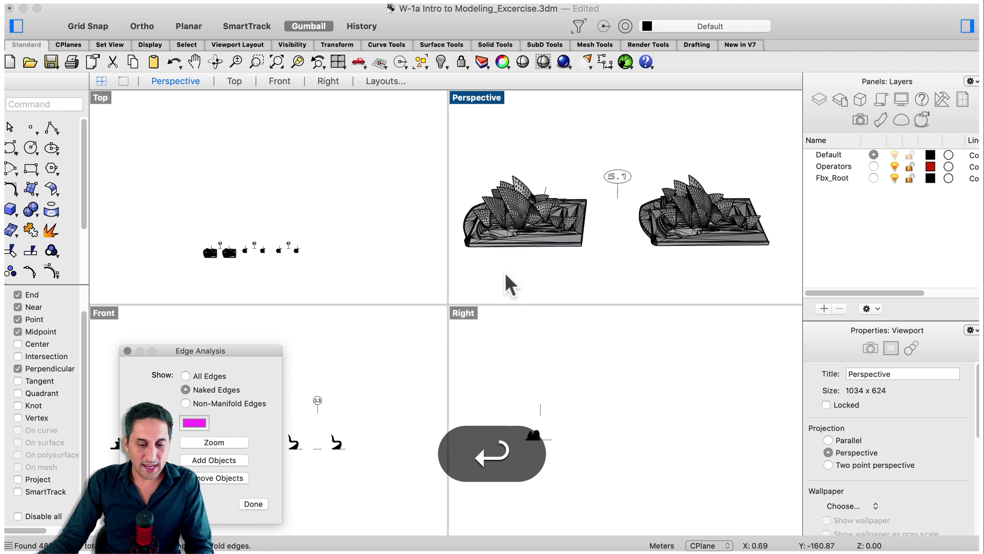
# - Orbit and zoom around both opera-house models to confirm no magenta open edges
pyautogui.moveTo(593, 248); pyautogui.dragTo(573, 270, button='right')
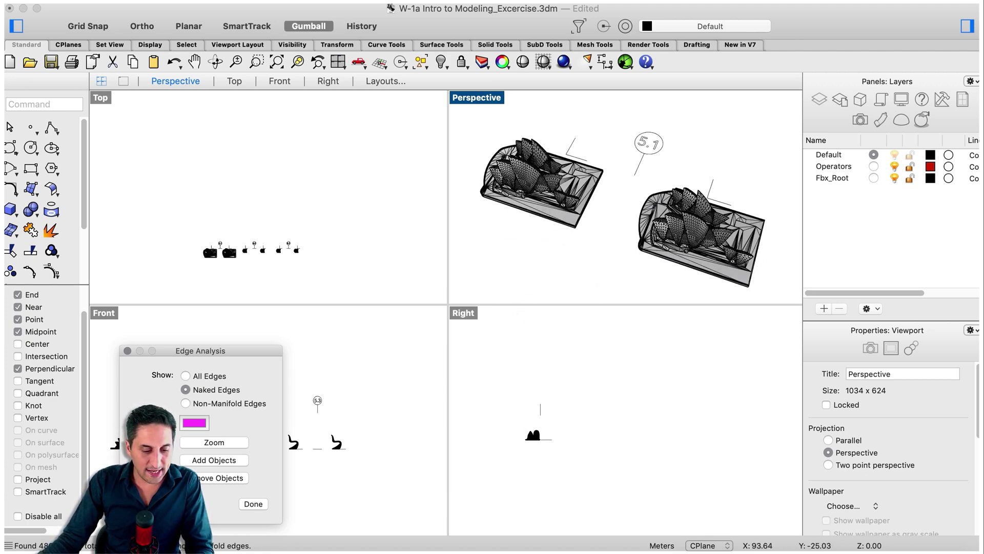
pyautogui.click(214, 442)
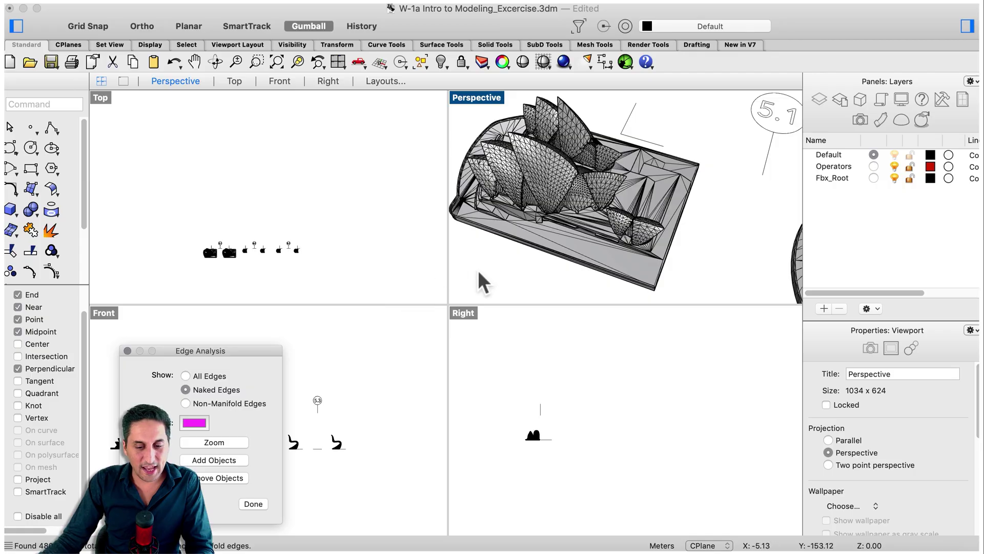
pyautogui.moveTo(478, 269); pyautogui.dragTo(518, 219, button='right')
pyautogui.moveTo(608, 220); pyautogui.dragTo(544, 218, button='right')
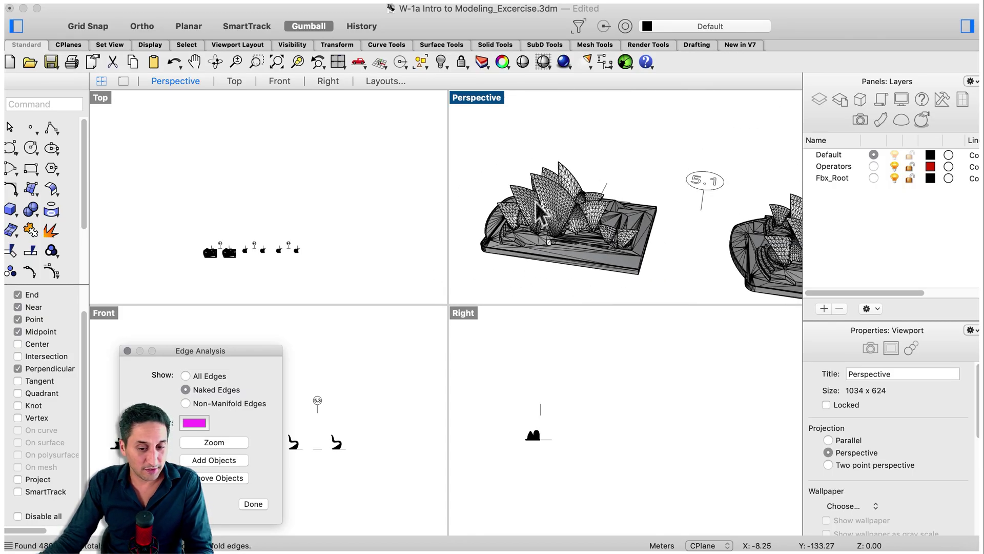
pyautogui.moveTo(567, 256); pyautogui.dragTo(550, 230, button='right')
pyautogui.scroll(-3, 547, 226)
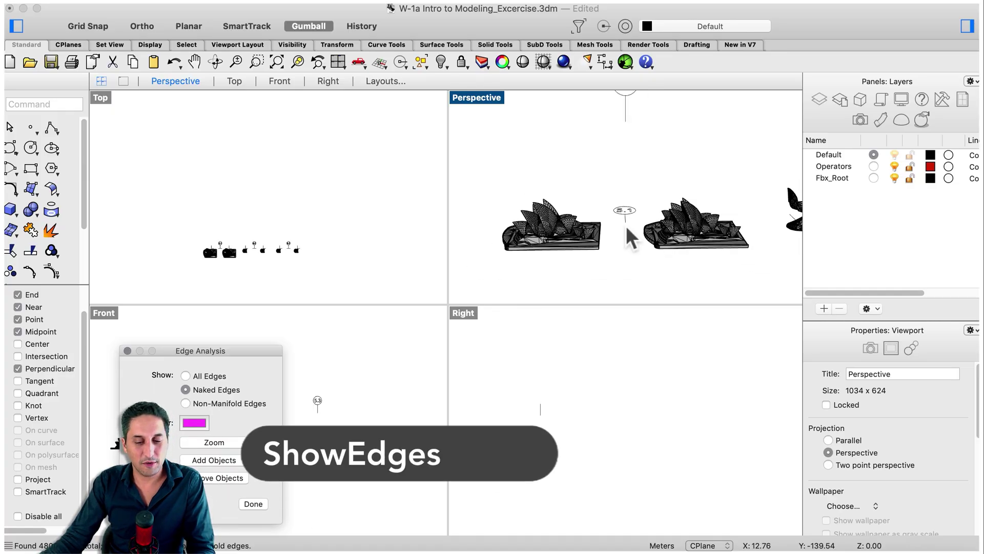
# - Rerun ShowEdges on the right opera-house model, revealing magenta seams along its shell roofs (5137 edges)
pyautogui.press('Escape')
pyautogui.write('Showedges')
pyautogui.press('Return')
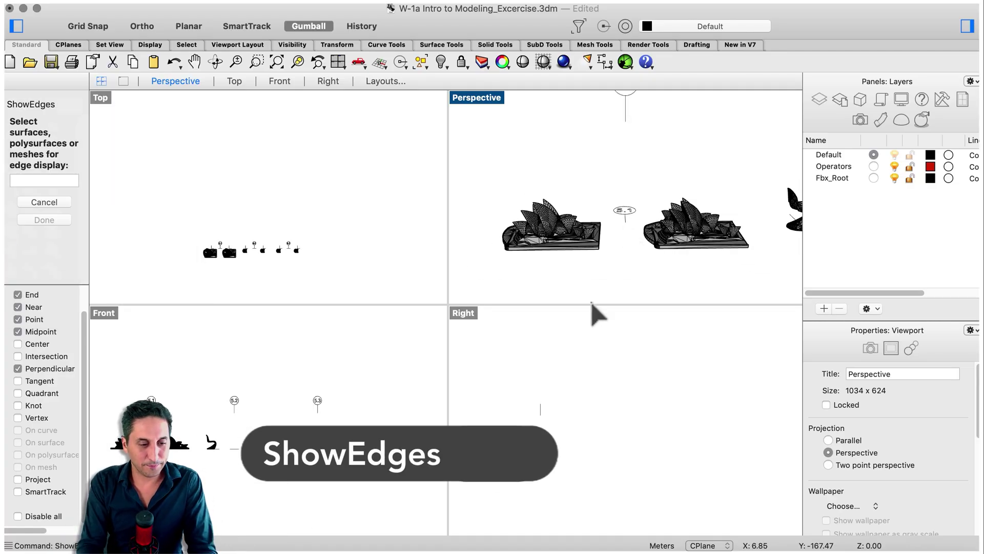
pyautogui.click(696, 232)
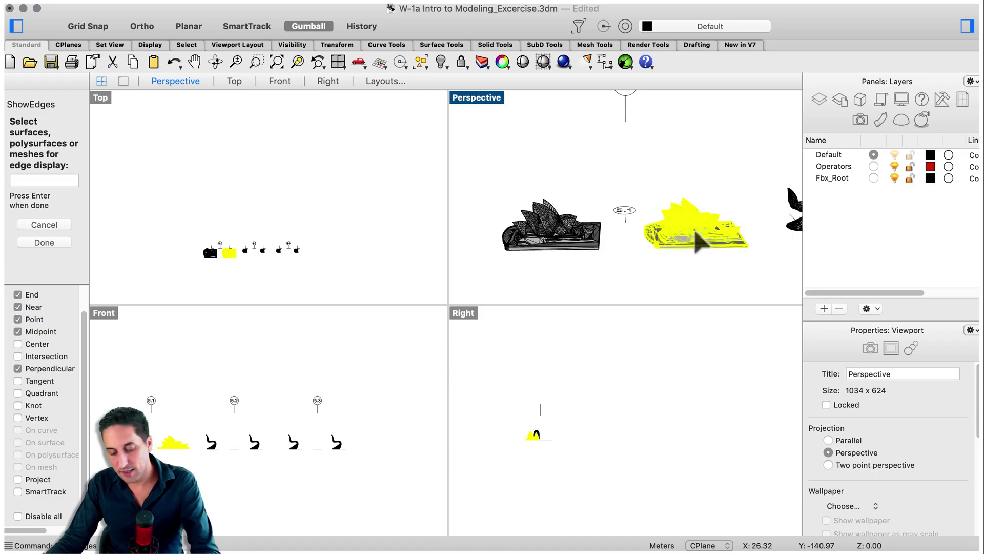
pyautogui.press('Return')
pyautogui.moveTo(684, 261); pyautogui.dragTo(693, 218, button='right')
pyautogui.scroll(3, 727, 202)
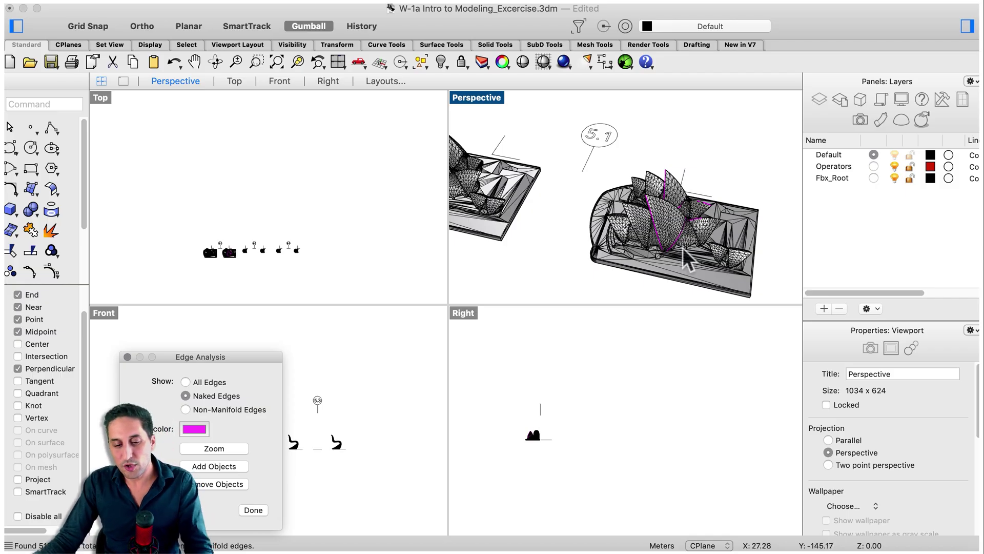
pyautogui.scroll(2, 674, 285)
pyautogui.scroll(2, 672, 283)
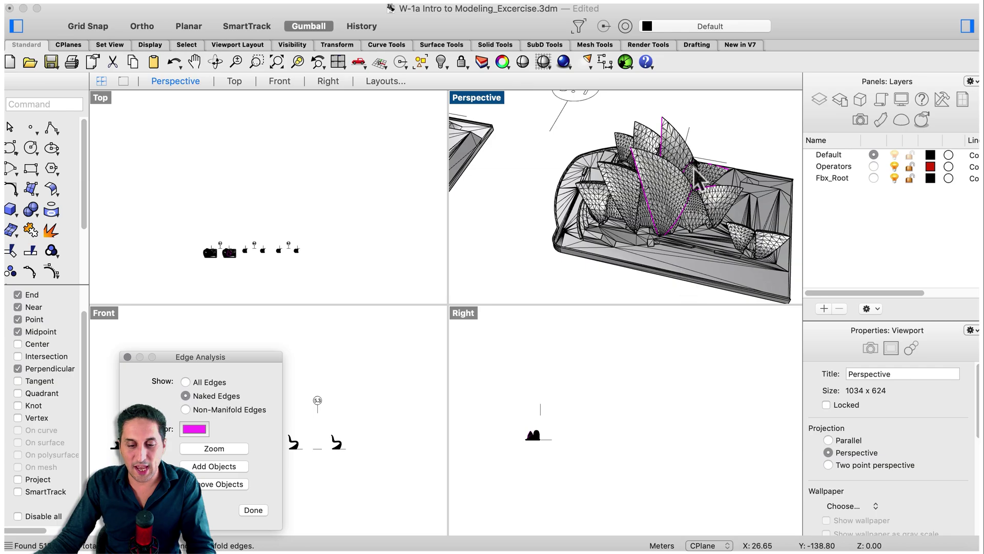
pyautogui.scroll(-1, 693, 204)
pyautogui.scroll(-2, 688, 204)
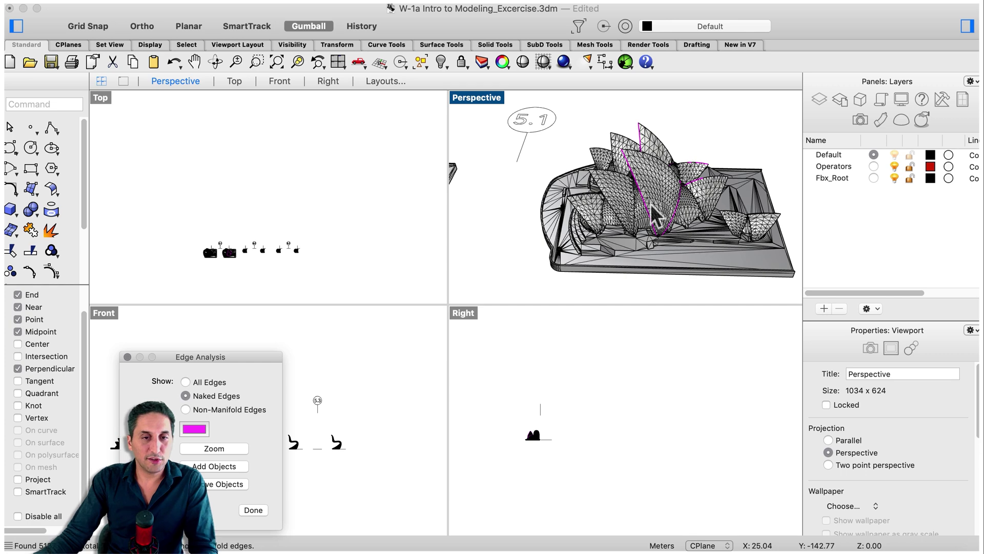
# - Run MatchMeshEdge on the Opera House mesh with Distance To Adjust set to 0.001
pyautogui.write('Match')
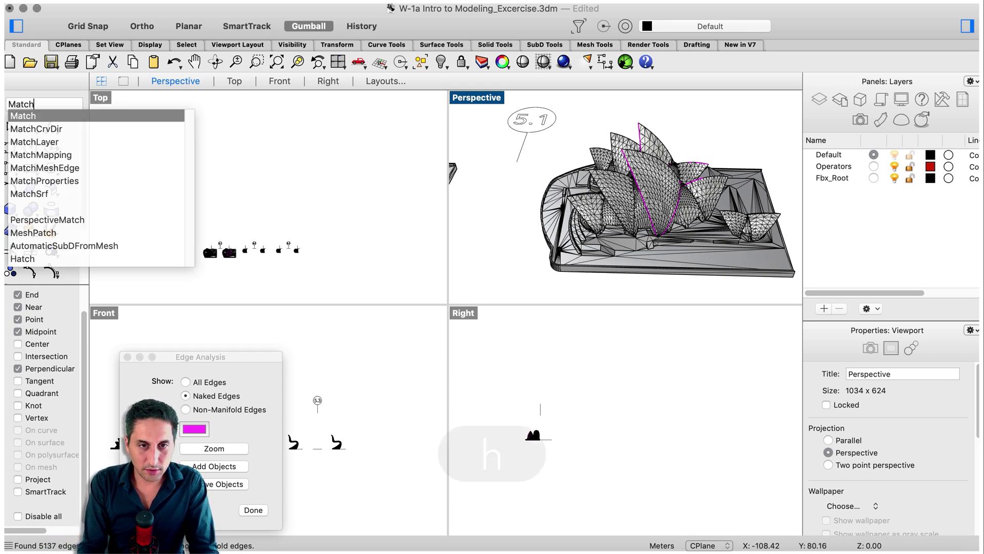
pyautogui.write('Mesh')
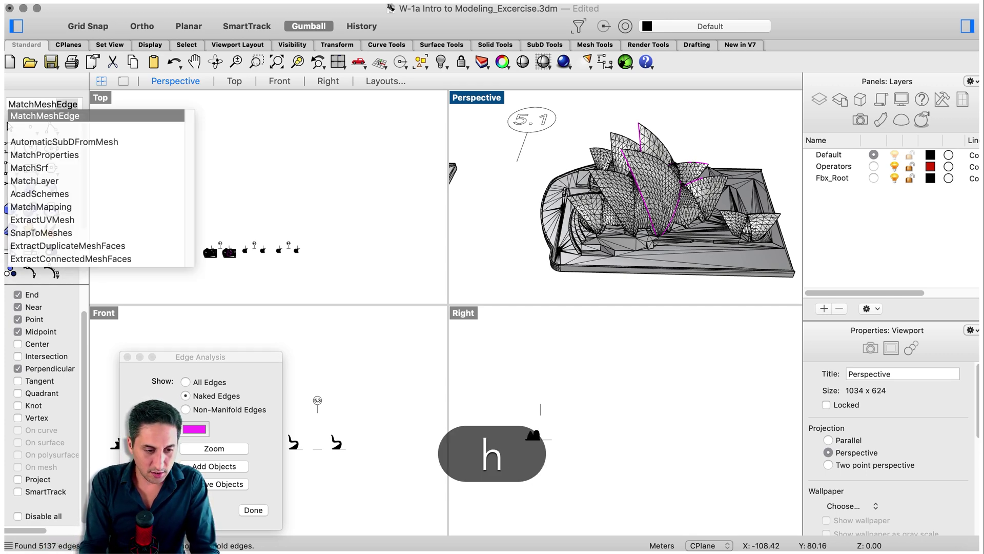
pyautogui.write('Edge')
pyautogui.click(575, 351)
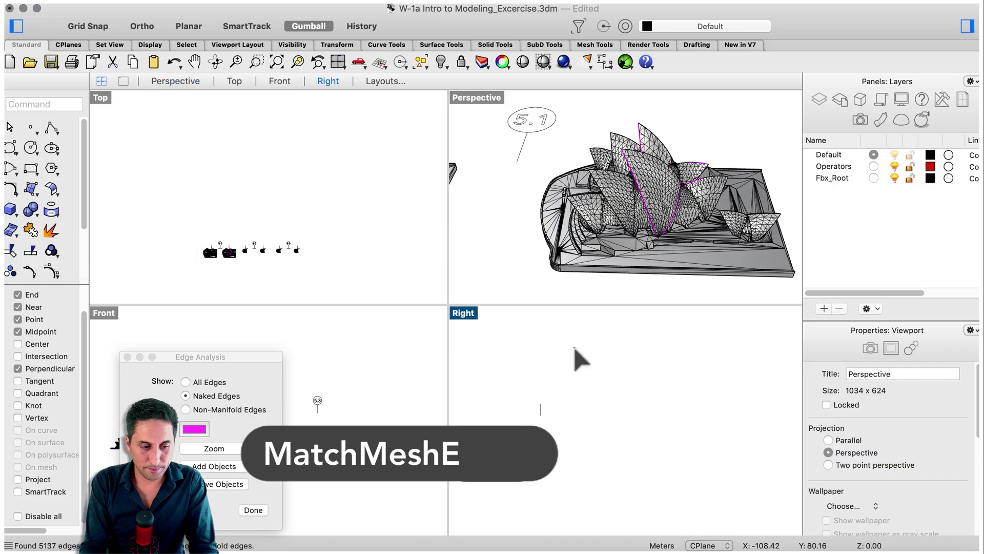
pyautogui.press('Return')
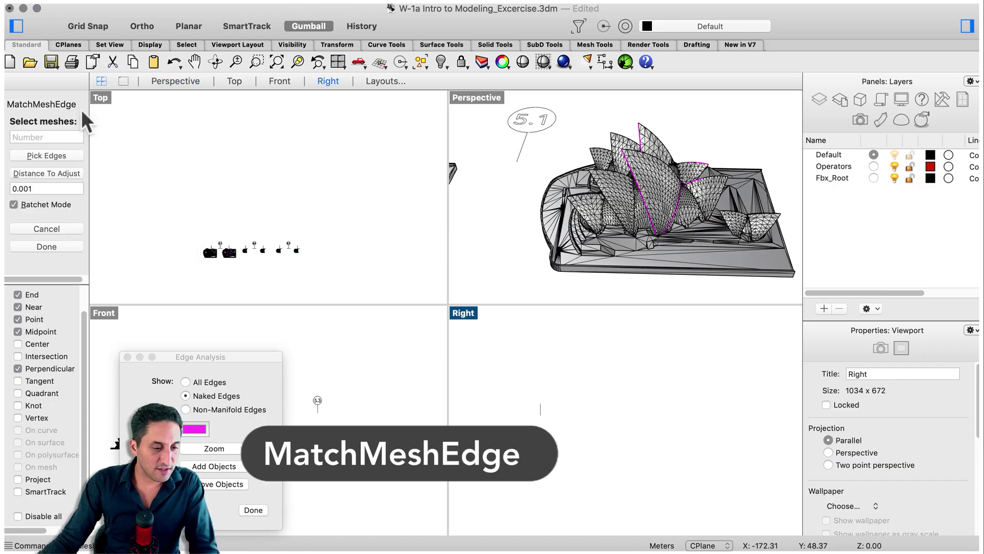
pyautogui.click(634, 218)
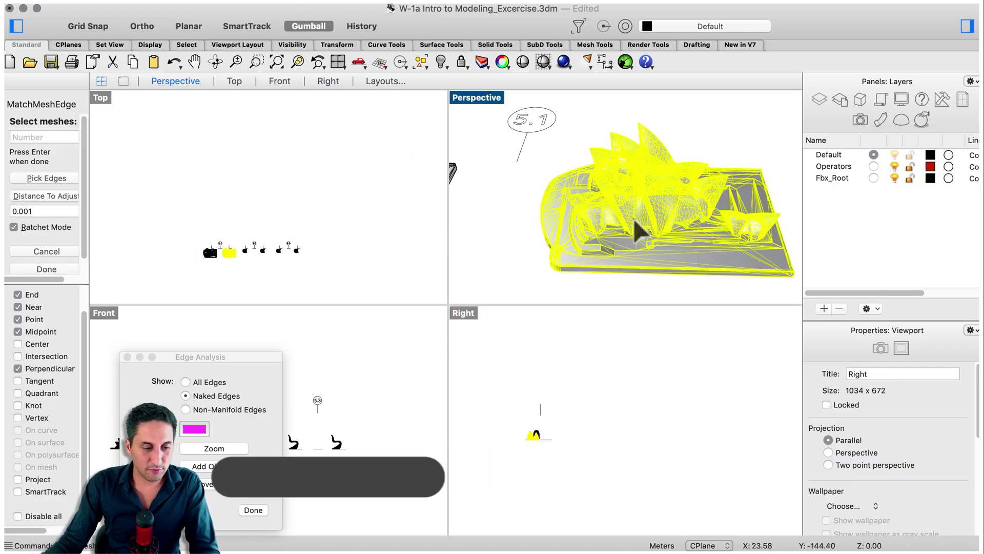
pyautogui.click(44, 211)
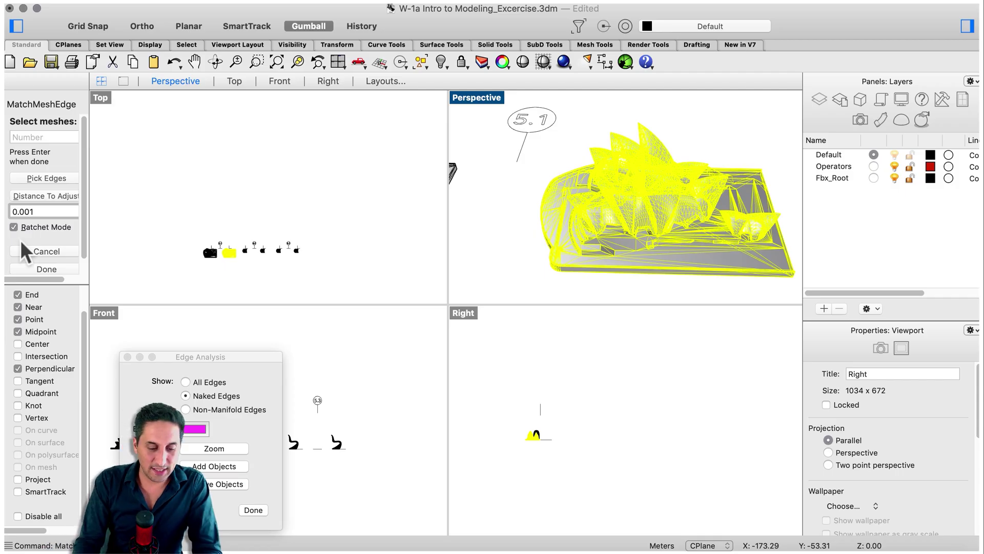
# - Cancel MatchMeshEdge and run ShowEdges on the Opera House mesh to display its naked edges
pyautogui.press('Escape')
pyautogui.write('ShowEdgesOff')
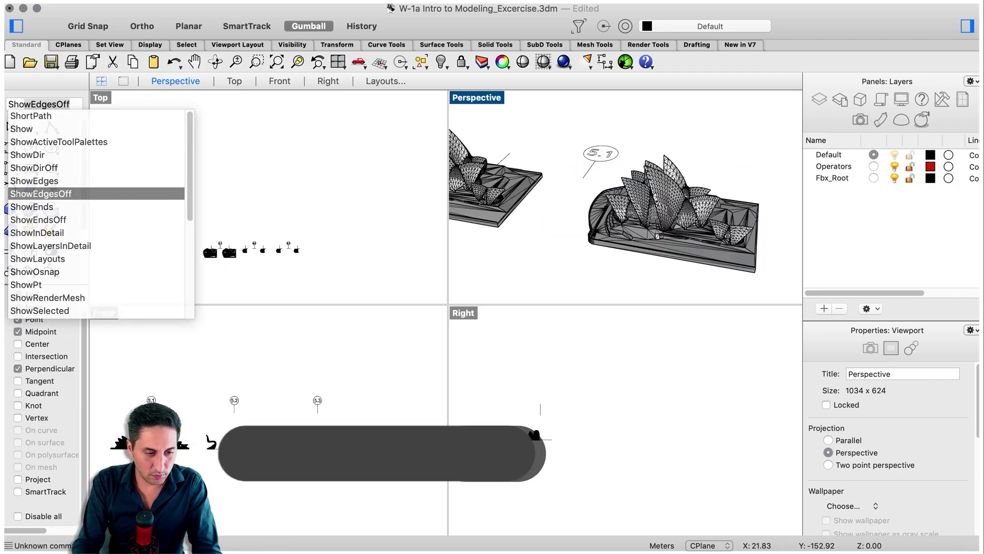
pyautogui.press('BackSpace')
pyautogui.press('BackSpace')
pyautogui.press('BackSpace')
pyautogui.press('BackSpace')
pyautogui.press('BackSpace')
pyautogui.press('BackSpace')
pyautogui.press('BackSpace')
pyautogui.press('BackSpace')
pyautogui.write('Edges')
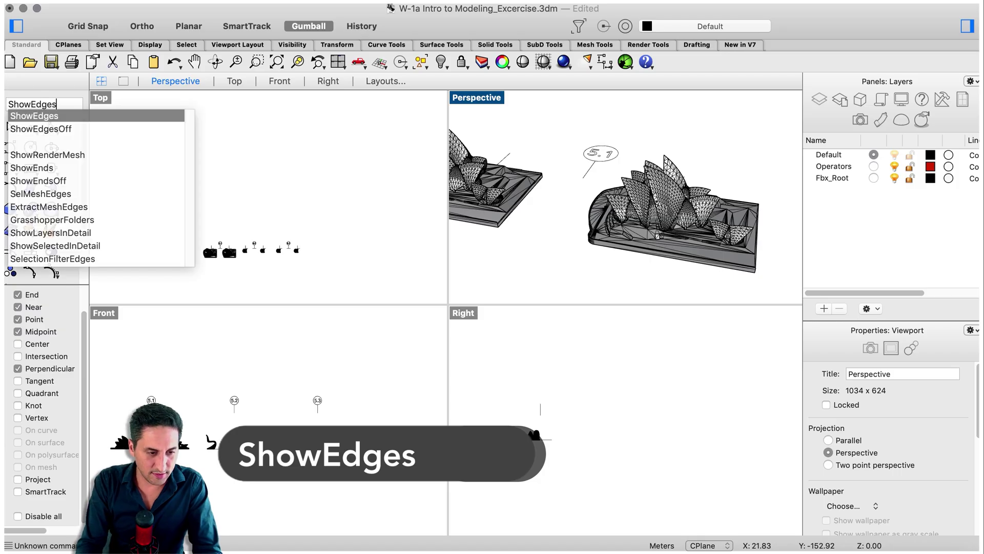
pyautogui.press('Return')
pyautogui.click(647, 244)
pyautogui.press('Return')
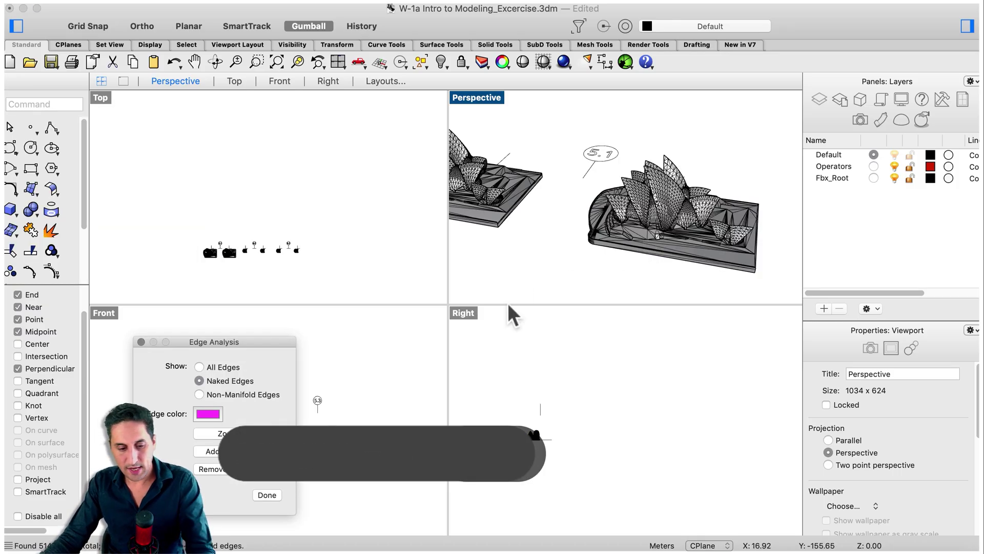
# - Orbit and zoom around the Opera House shells to inspect for open gaps
pyautogui.scroll(-3, 625, 205)
pyautogui.moveTo(693, 209)
pyautogui.mouseDown(button='right')
pyautogui.moveTo(666, 205)
pyautogui.moveTo(708, 208)
pyautogui.moveTo(677, 205)
pyautogui.moveTo(689, 203)
pyautogui.mouseUp(button='right')
pyautogui.scroll(3, 662, 215)
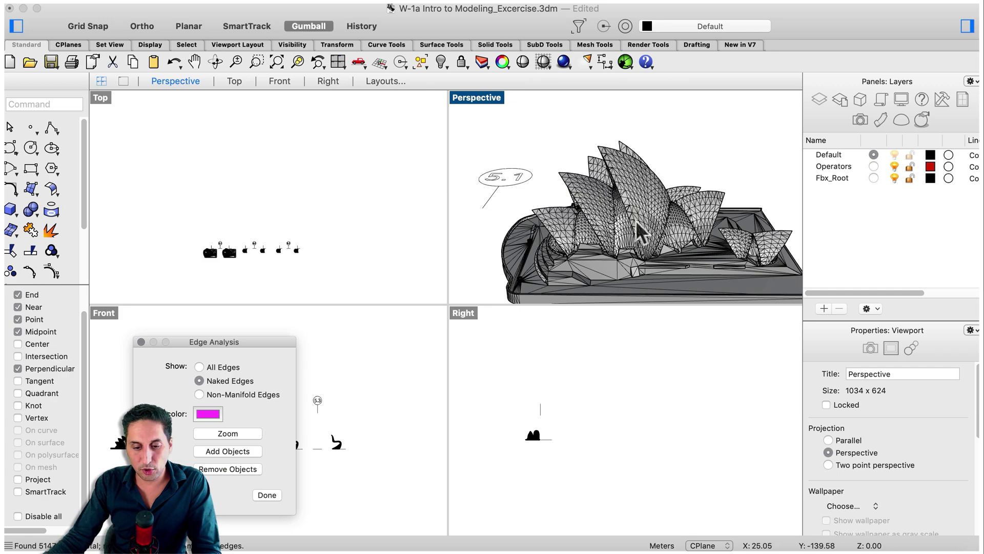
pyautogui.moveTo(638, 226); pyautogui.dragTo(569, 205, button='right')
pyautogui.scroll(5, 569, 205)
pyautogui.scroll(-4, 629, 184)
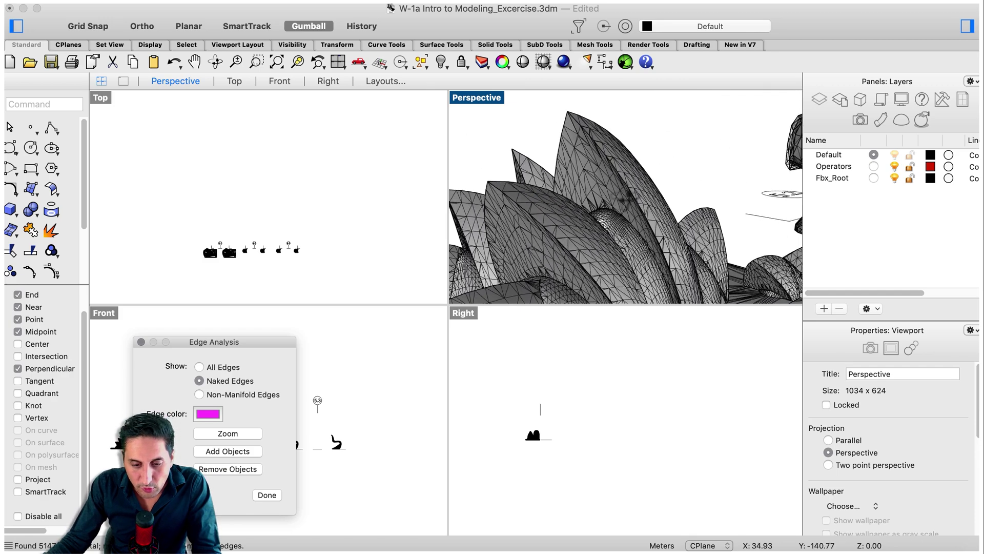
pyautogui.moveTo(629, 183); pyautogui.dragTo(643, 236, button='right')
pyautogui.scroll(6, 643, 234)
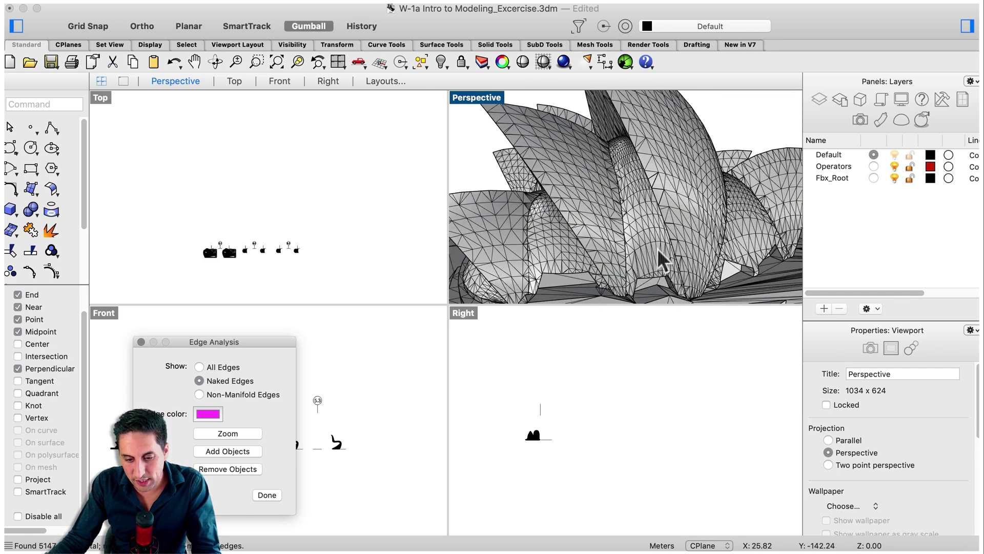
pyautogui.scroll(-6, 631, 205)
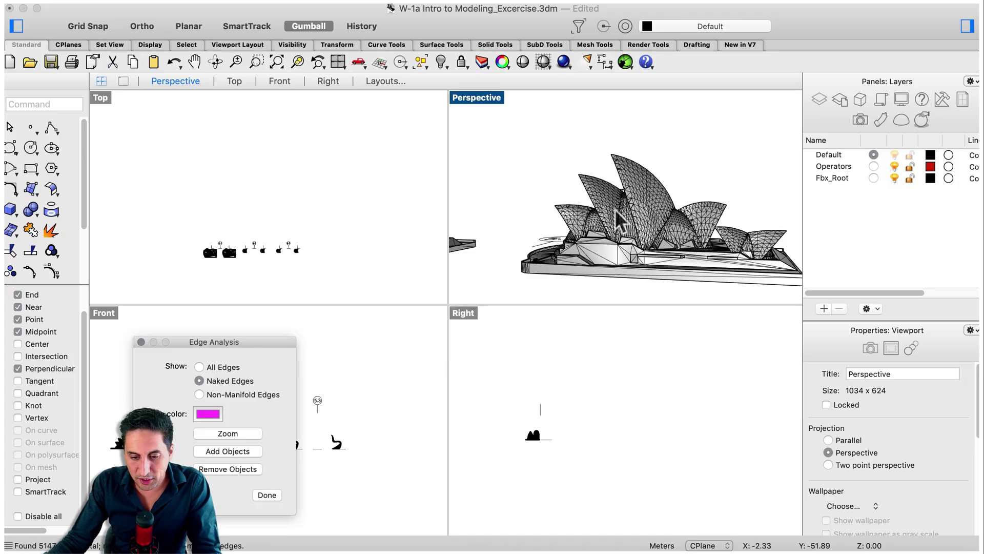
pyautogui.moveTo(614, 209); pyautogui.dragTo(618, 242, button='right')
# - Pan over to the 5.2 chairs, undo the earlier FillMeshHoles, and orbit around the chair
pyautogui.press('shift')
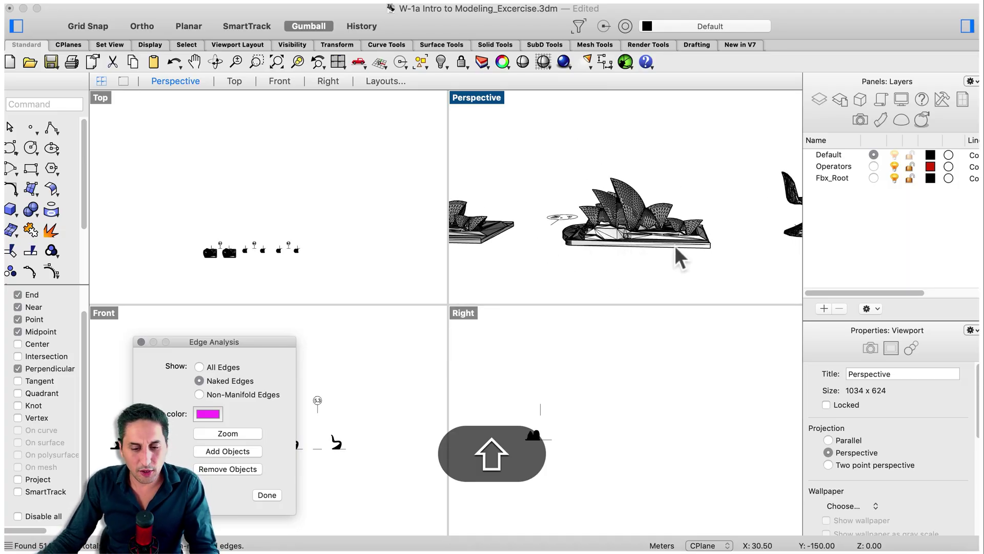
pyautogui.keyDown('shift'); pyautogui.hscroll(10, 702, 249); pyautogui.keyUp('shift')
pyautogui.scroll(5, 670, 255)
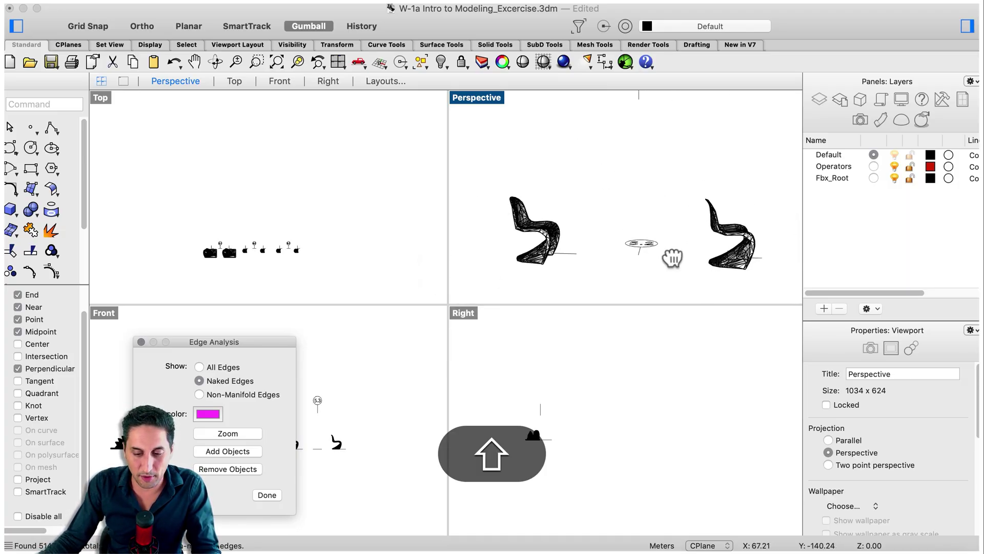
pyautogui.press('super+z')
pyautogui.moveTo(651, 253); pyautogui.dragTo(635, 245, button='right')
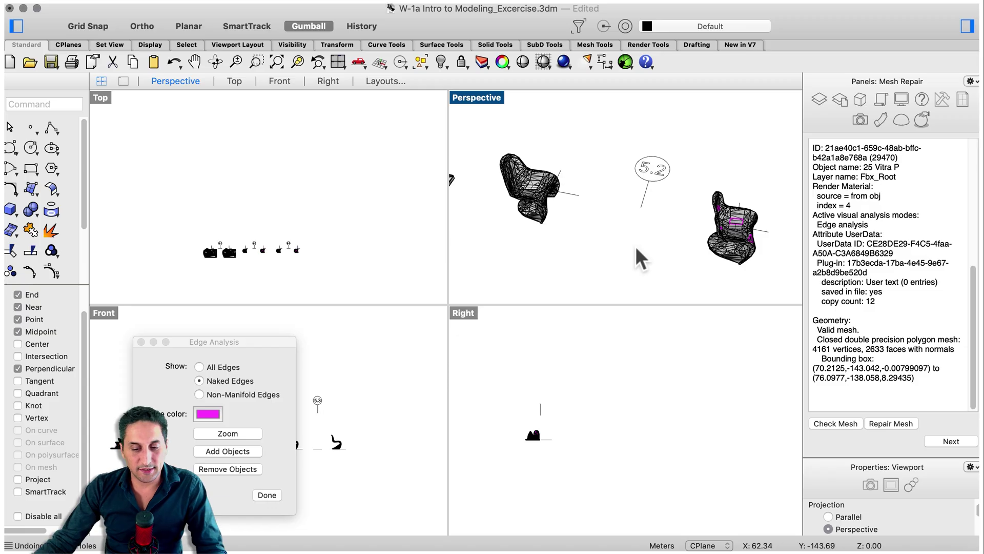
pyautogui.moveTo(792, 216); pyautogui.dragTo(727, 217, button='right')
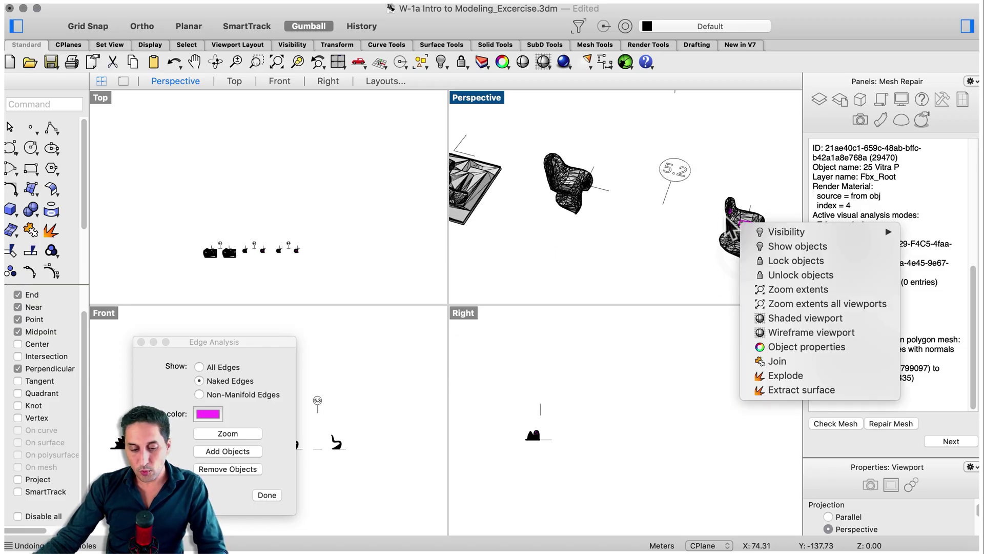
# - Run ShowEdges and add the 5.2 chair mesh to the edge analysis, then close it
pyautogui.press('Escape')
pyautogui.moveTo(679, 237); pyautogui.dragTo(694, 202, button='right')
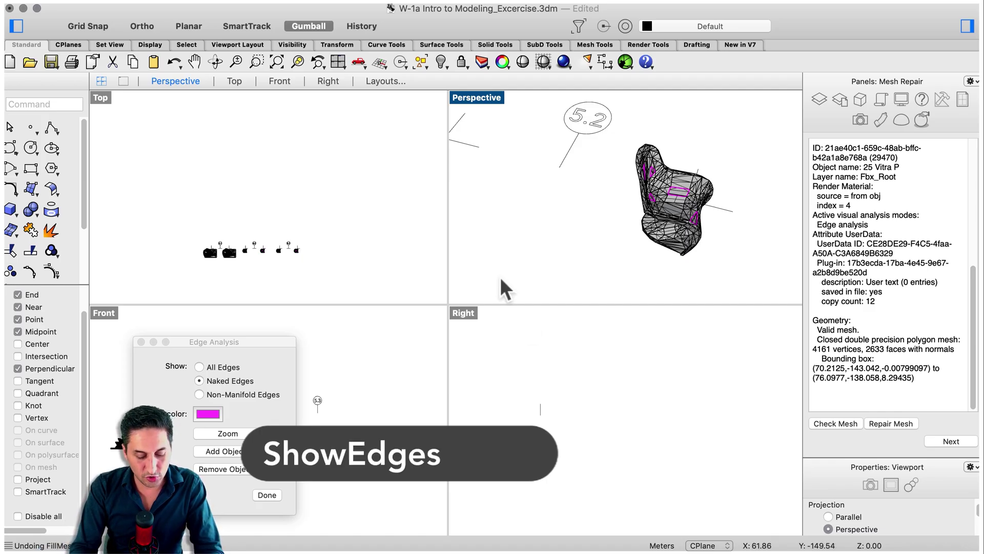
pyautogui.write('ShowEdges')
pyautogui.press('Return')
pyautogui.moveTo(239, 339); pyautogui.dragTo(241, 339)
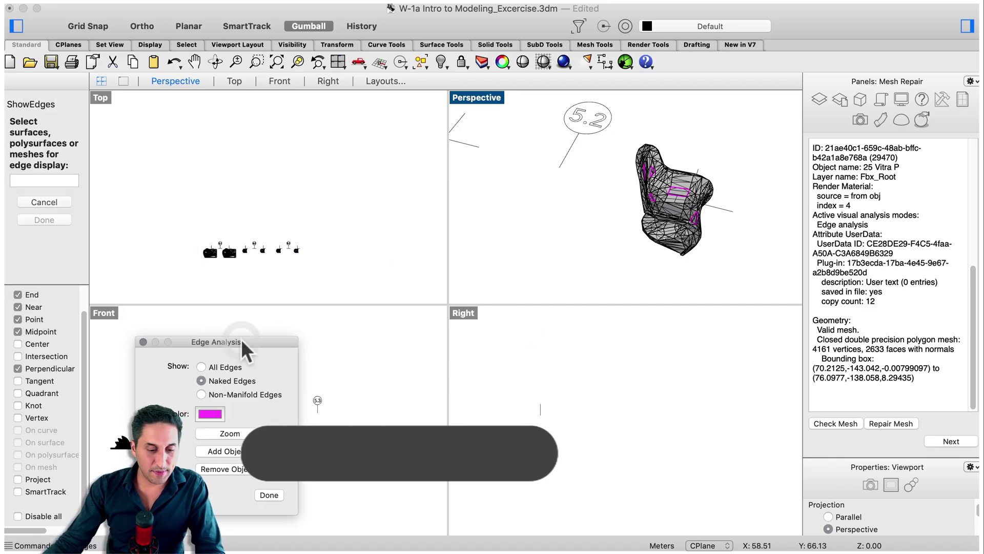
pyautogui.click(224, 451)
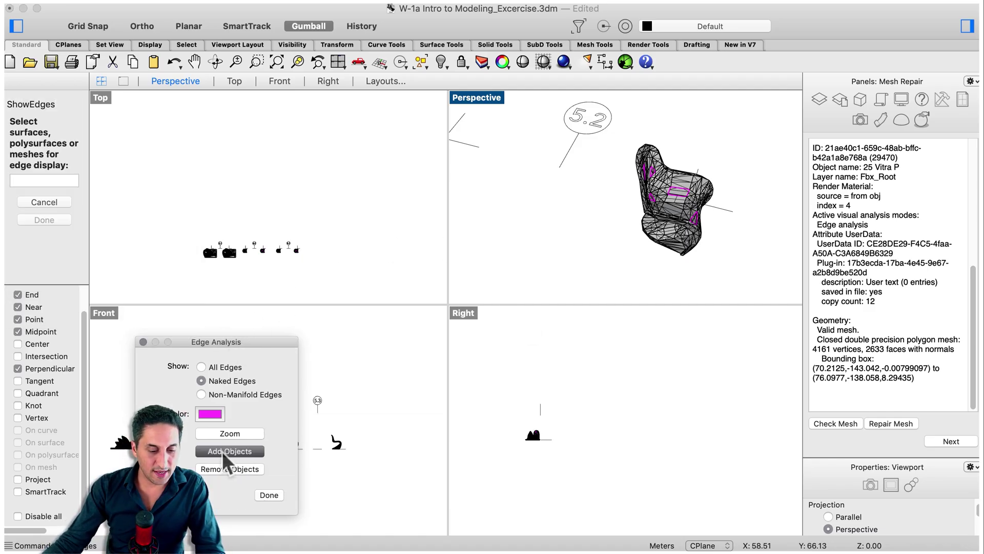
pyautogui.click(679, 245)
pyautogui.press('Return')
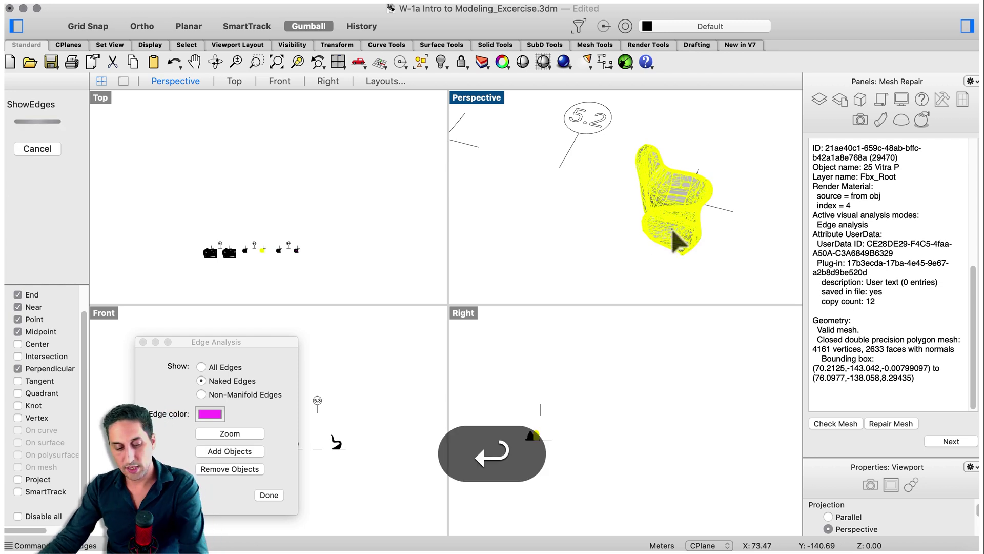
pyautogui.click(675, 208)
pyautogui.click(562, 252)
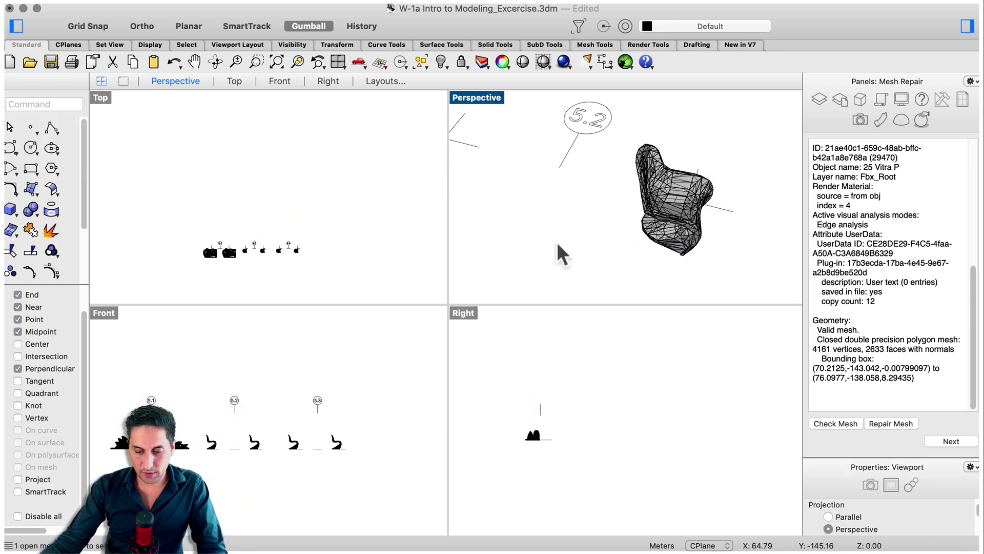
# - Rerun ShowEdges on the chair and orbit to see magenta naked edges on seat and back
pyautogui.press('Return')
pyautogui.click(682, 217)
pyautogui.press('Return')
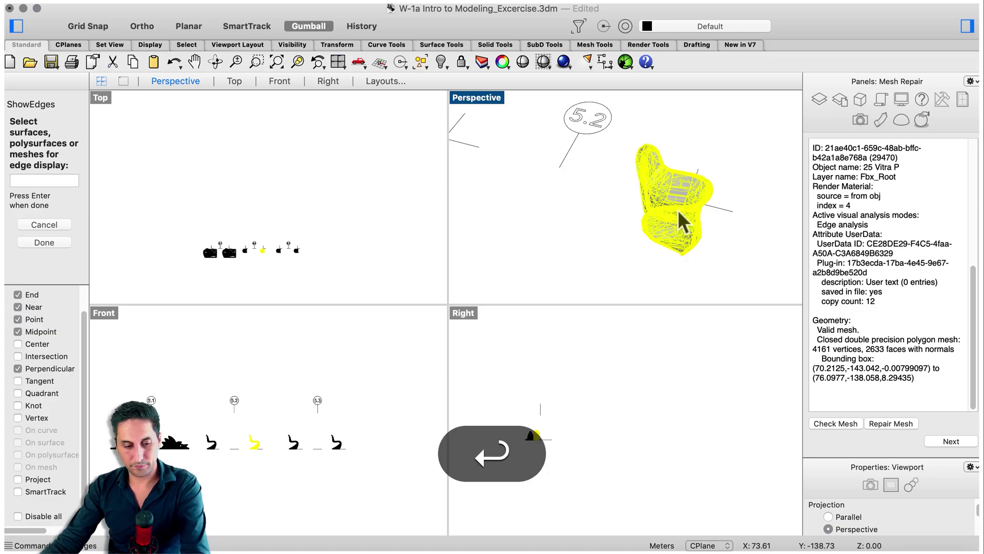
pyautogui.moveTo(682, 226)
pyautogui.mouseDown(button='right')
pyautogui.moveTo(705, 256)
pyautogui.moveTo(668, 212)
pyautogui.moveTo(676, 243)
pyautogui.mouseUp(button='right')
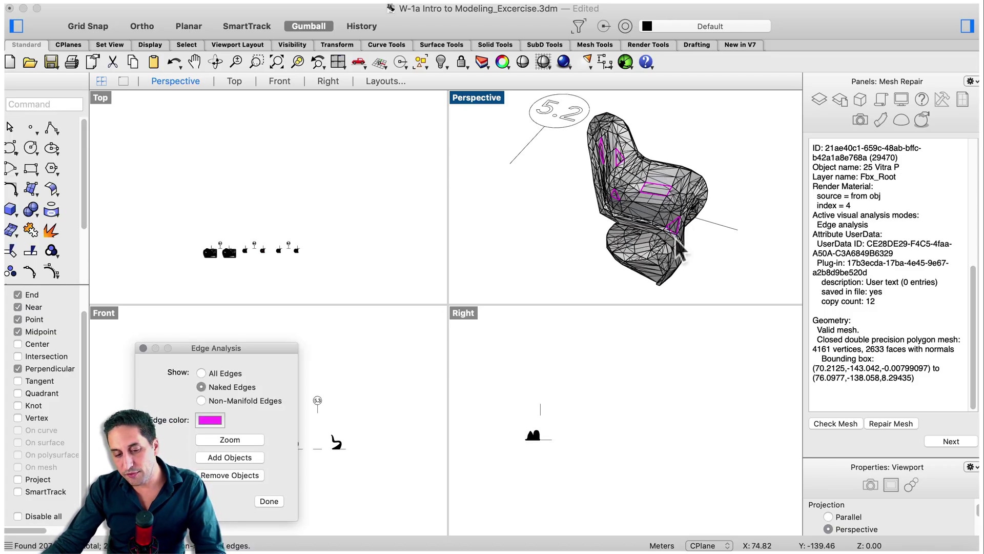
pyautogui.scroll(5, 712, 245)
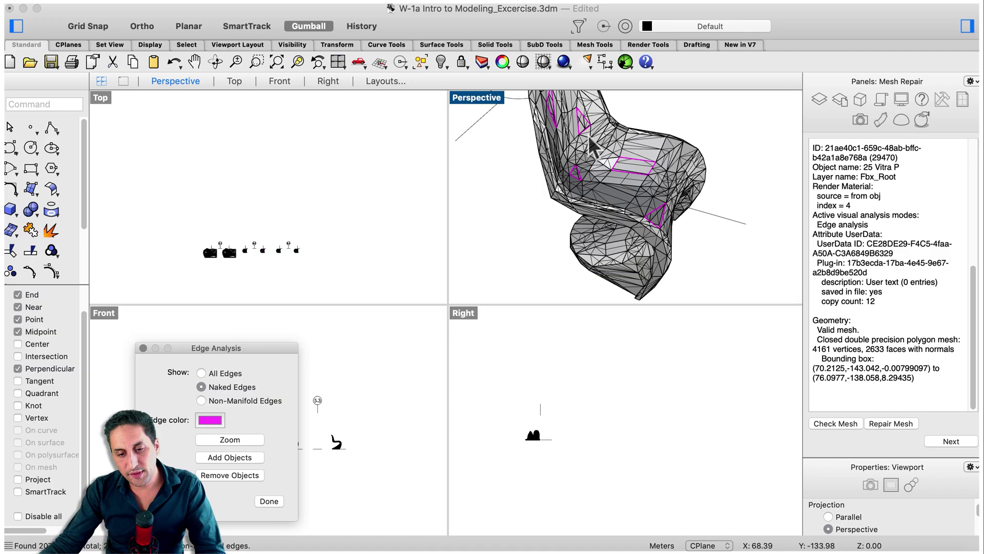
pyautogui.scroll(-5, 649, 172)
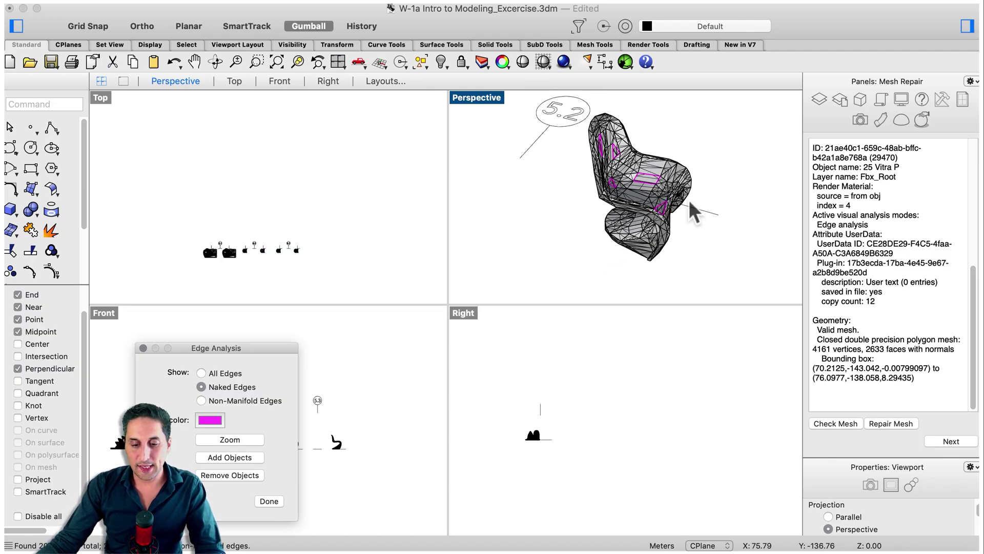
pyautogui.moveTo(690, 203); pyautogui.dragTo(734, 237, button='right')
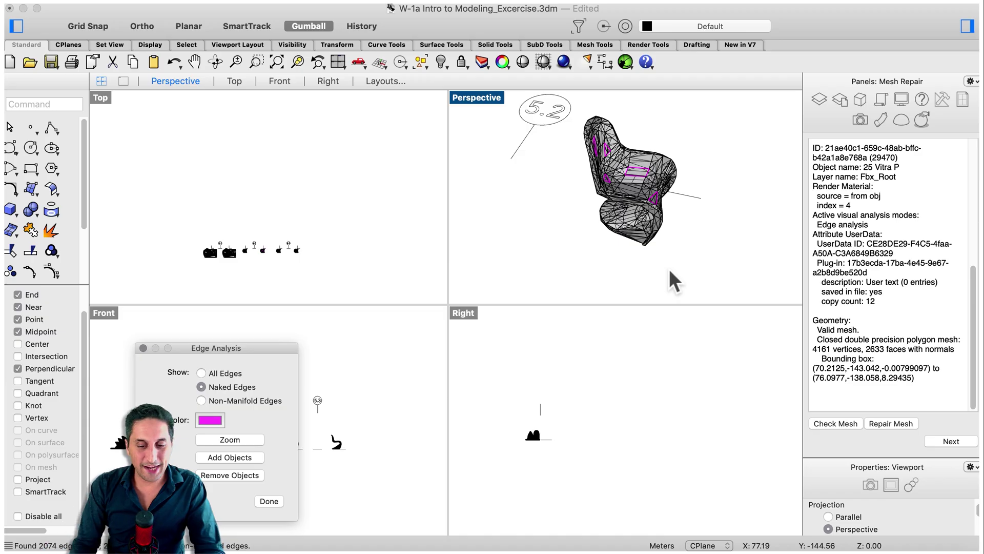
# - Apply FillMeshHoles to the 5.2 chair mesh and orbit to confirm no magenta edges remain
pyautogui.write('FillMeshHoles')
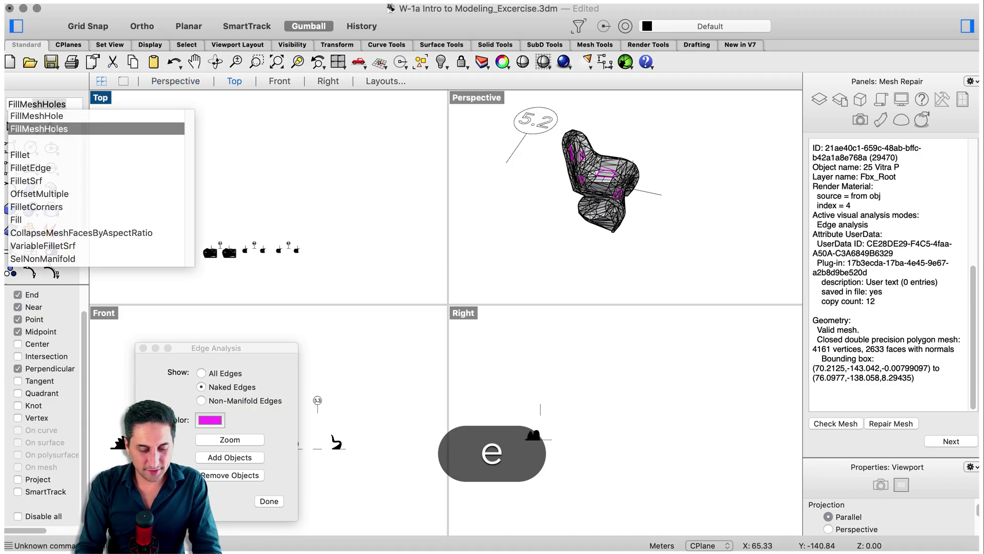
pyautogui.press('Return')
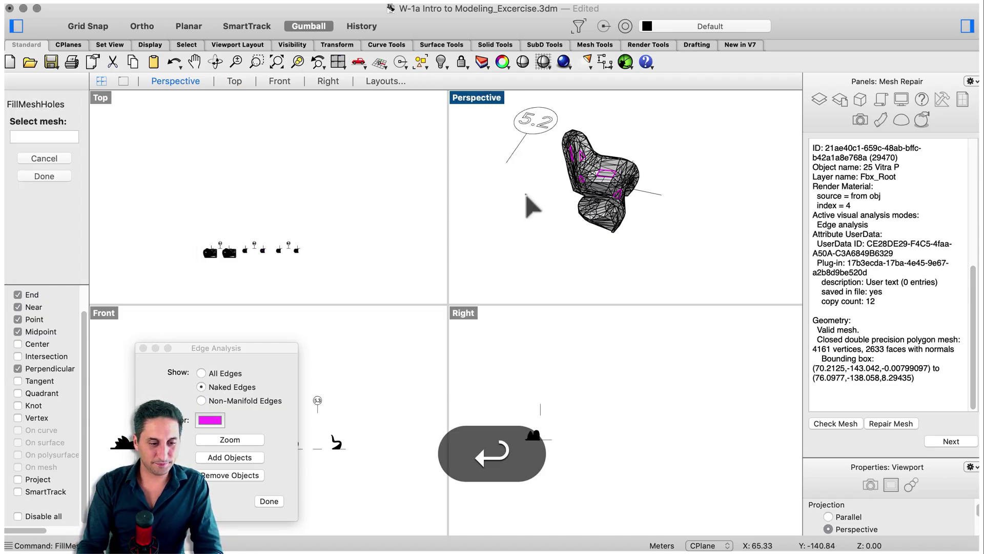
pyautogui.click(598, 187)
pyautogui.scroll(3, 602, 182)
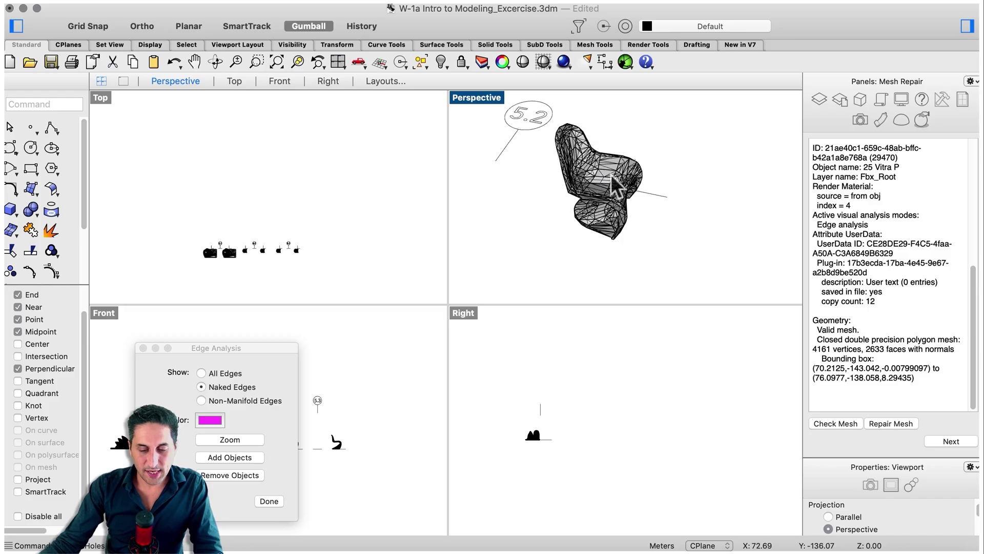
pyautogui.moveTo(647, 217); pyautogui.dragTo(665, 238, button='right')
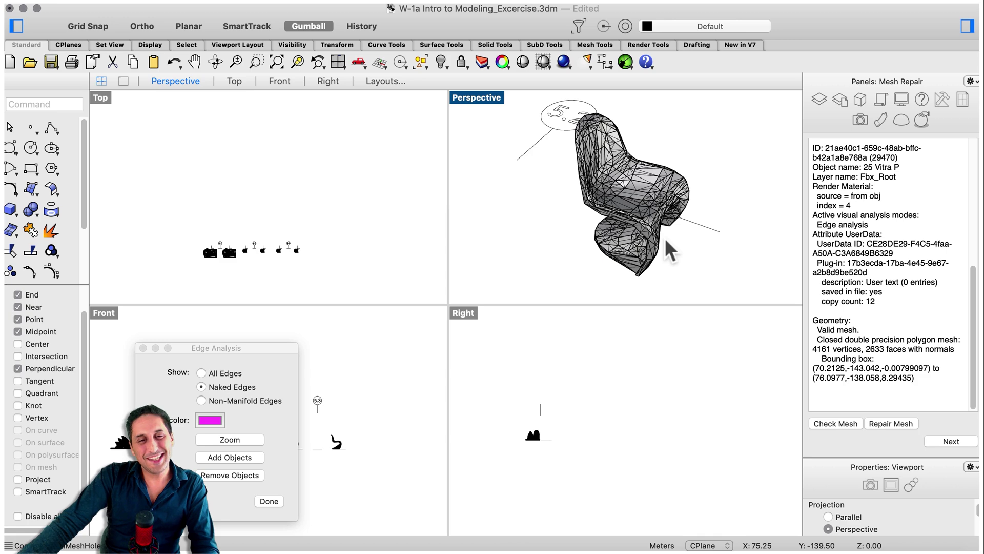
pyautogui.scroll(-5, 558, 180)
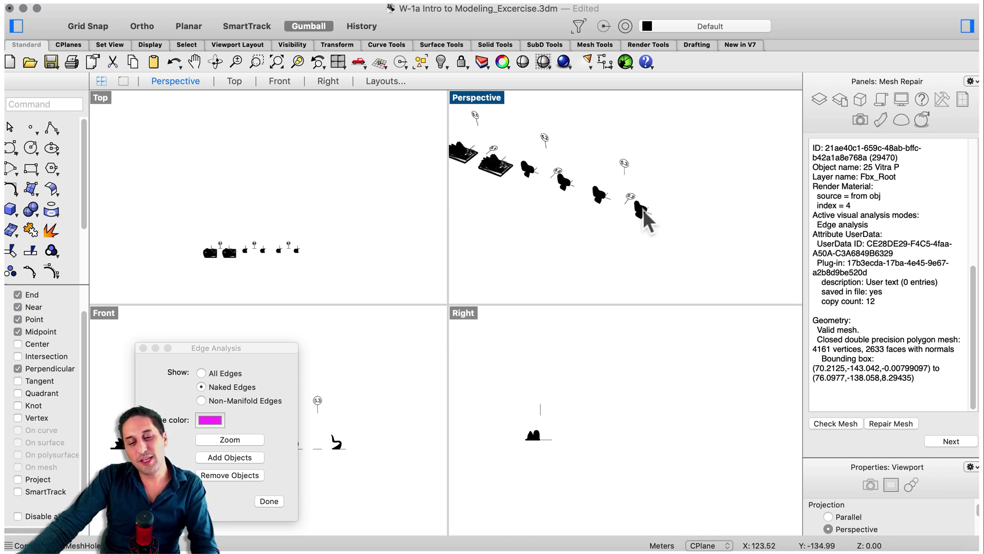
pyautogui.scroll(2, 642, 211)
pyautogui.scroll(5, 642, 211)
pyautogui.scroll(-2, 636, 214)
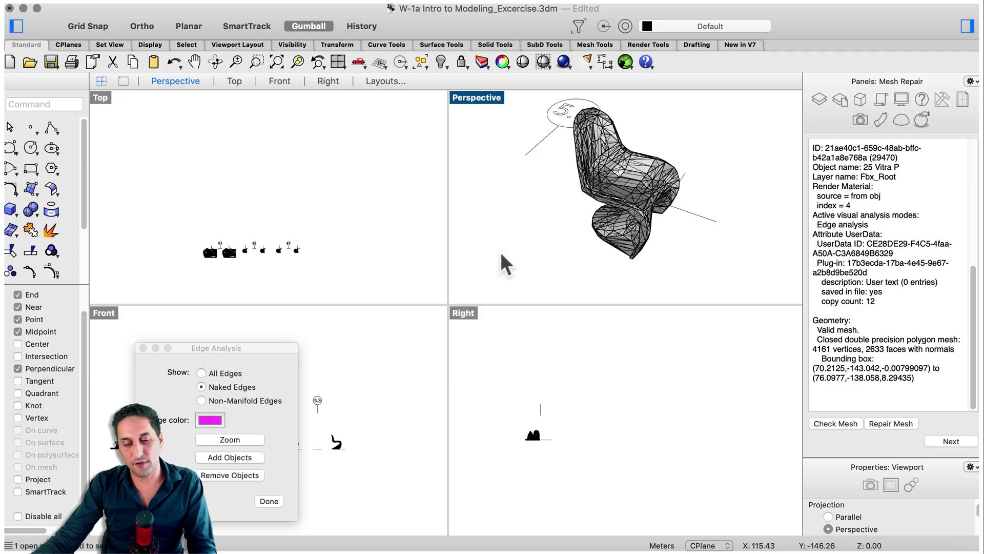
# - Add the next chair mesh to the Edge Analysis and orbit in on its magenta holes
pyautogui.click(235, 456)
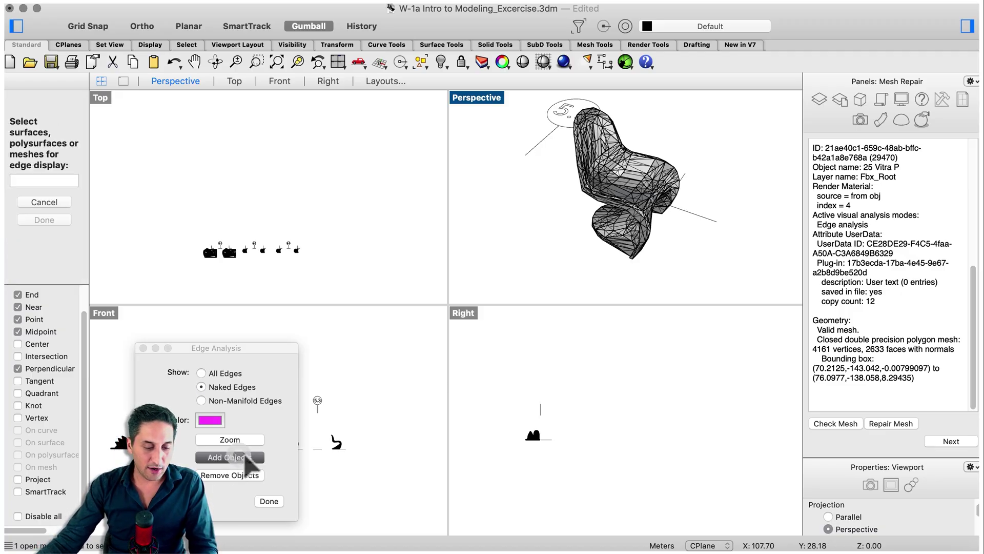
pyautogui.click(634, 205)
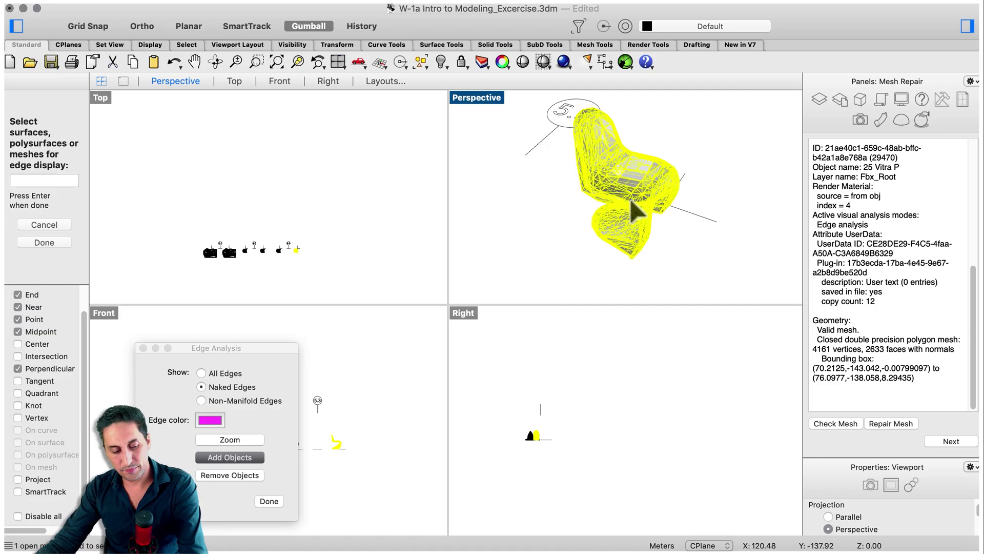
pyautogui.press('Return')
pyautogui.moveTo(654, 205); pyautogui.dragTo(601, 131, button='right')
pyautogui.scroll(3, 610, 143)
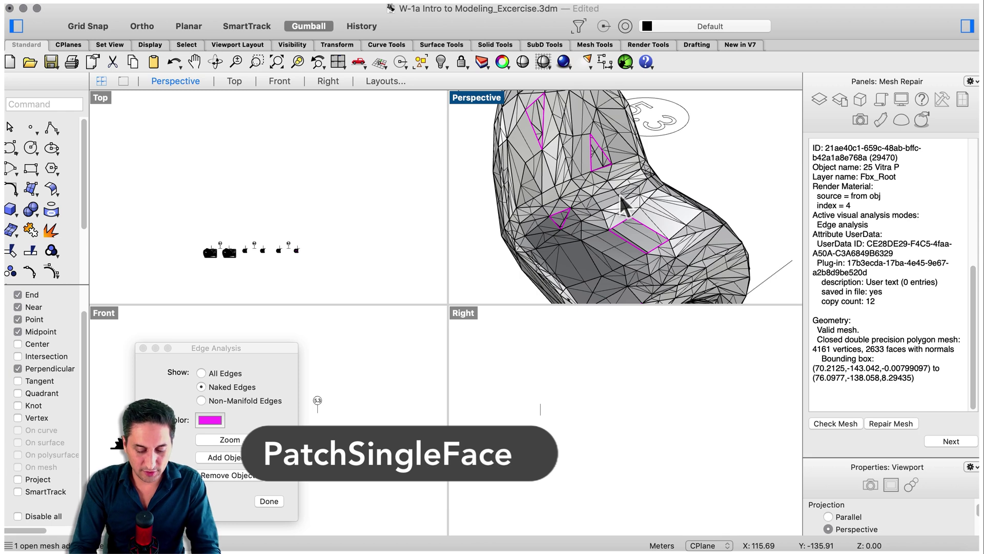
# - Patch the first magenta-bordered hole on the chair with PatchSingleFace
pyautogui.write('PatchSingle')
pyautogui.press('Return')
pyautogui.scroll(5, 567, 269)
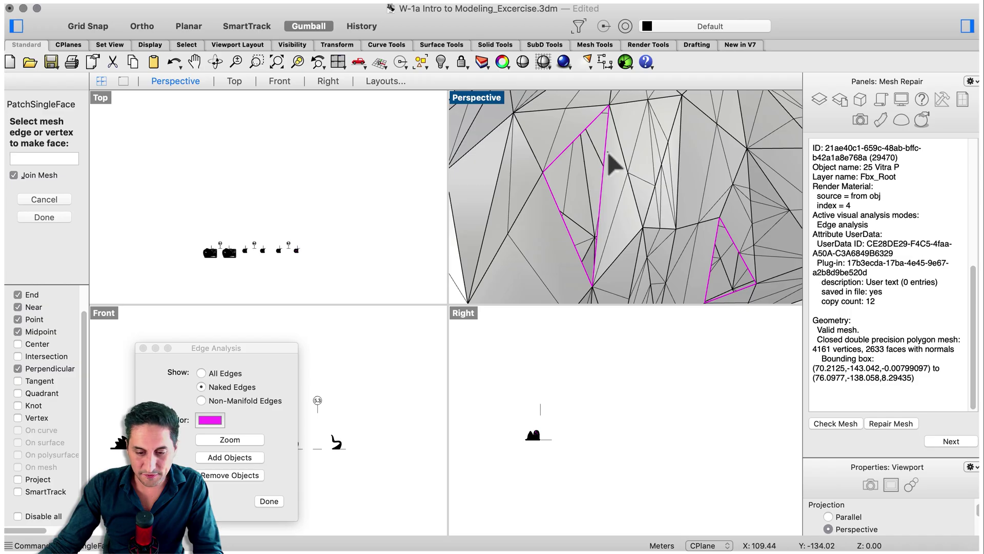
pyautogui.click(599, 116)
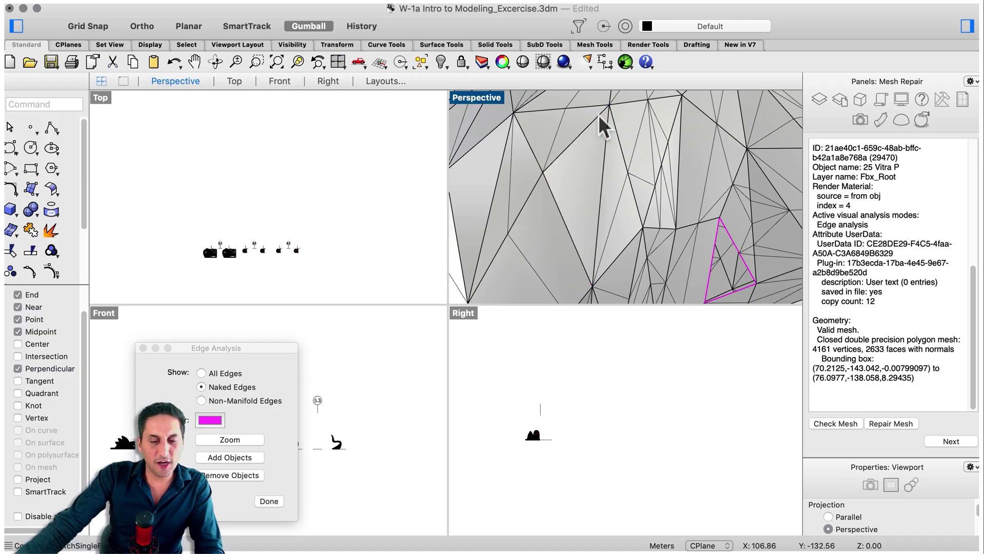
pyautogui.scroll(-5, 595, 111)
pyautogui.scroll(5, 672, 195)
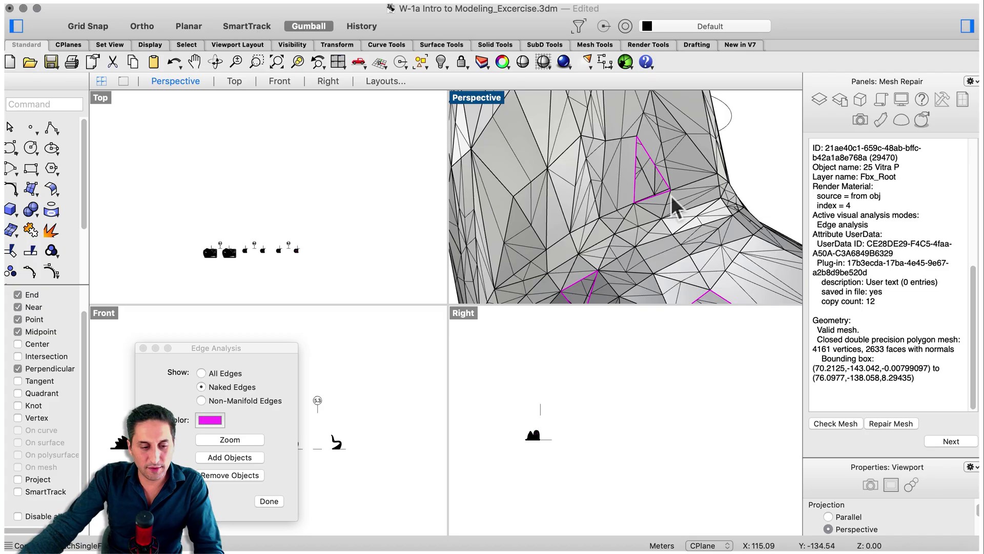
# - Repeat PatchSingleFace to fill another open quad hole with a single face
pyautogui.moveTo(672, 196); pyautogui.dragTo(626, 245, button='right')
pyautogui.press('space')
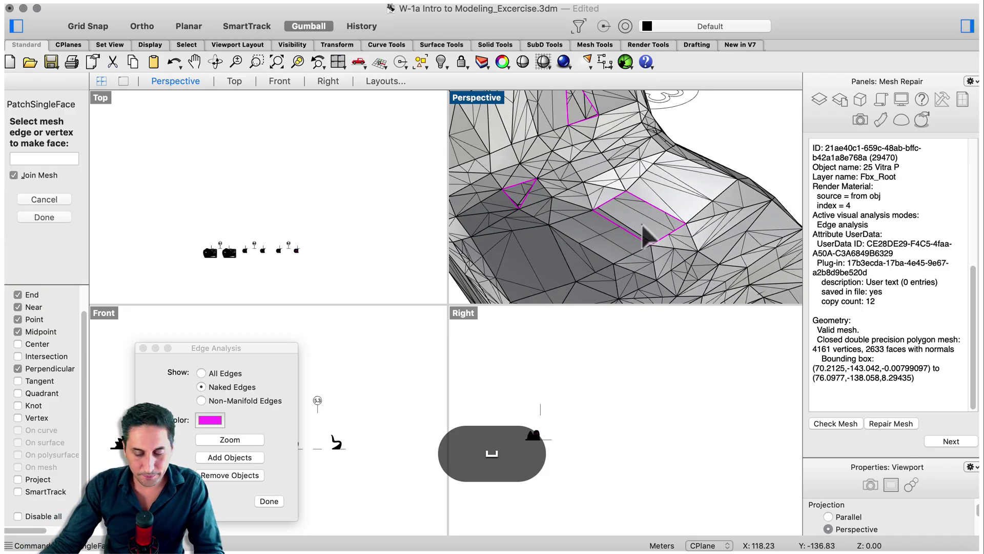
pyautogui.scroll(3, 634, 237)
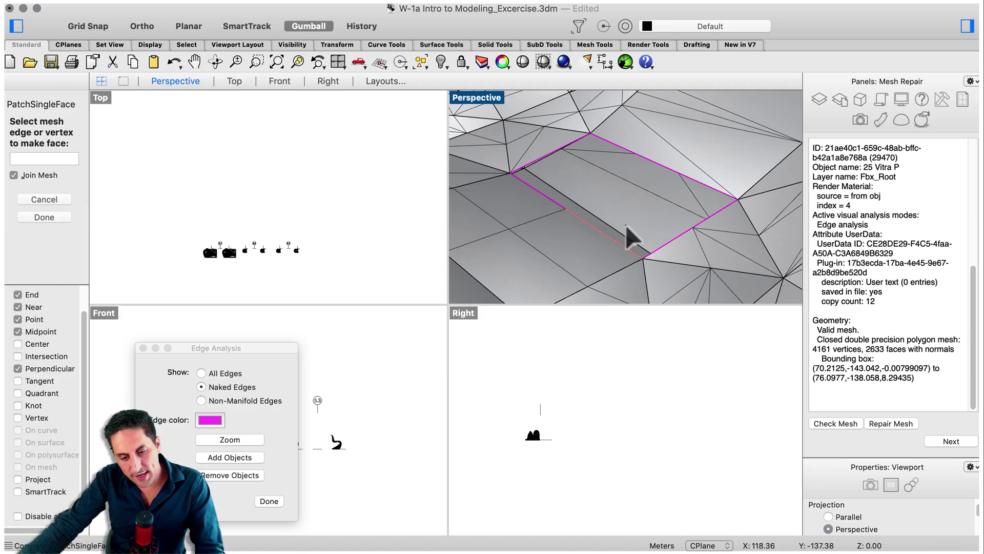
pyautogui.click(682, 174)
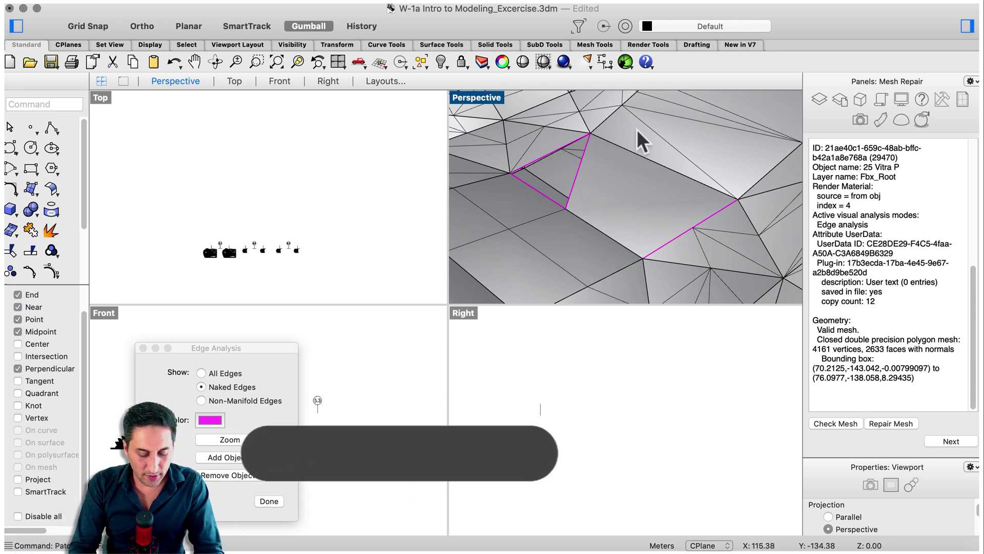
# - Close the first small magenta triangular hole with FillMeshHole
pyautogui.write('FillMeshHoles')
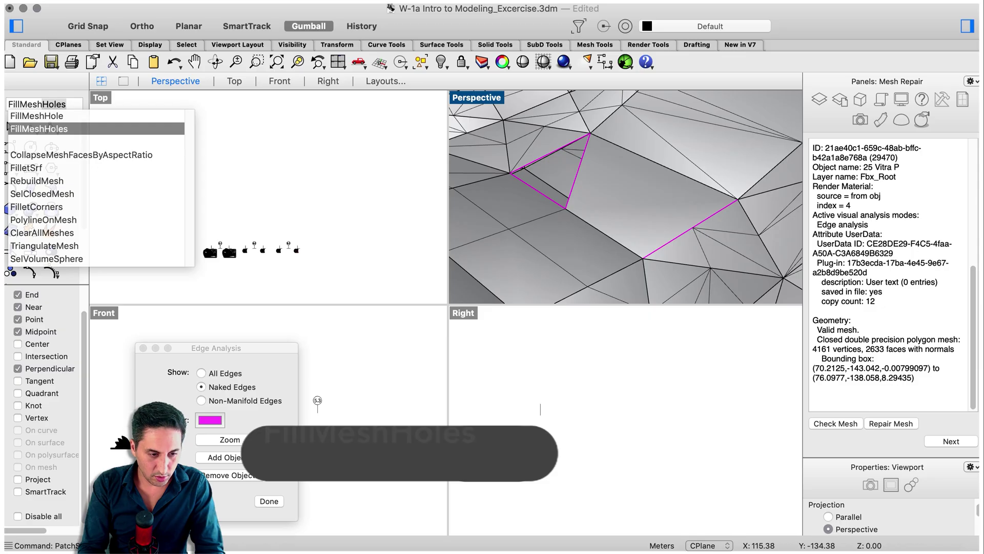
pyautogui.press('Up')
pyautogui.press('Return')
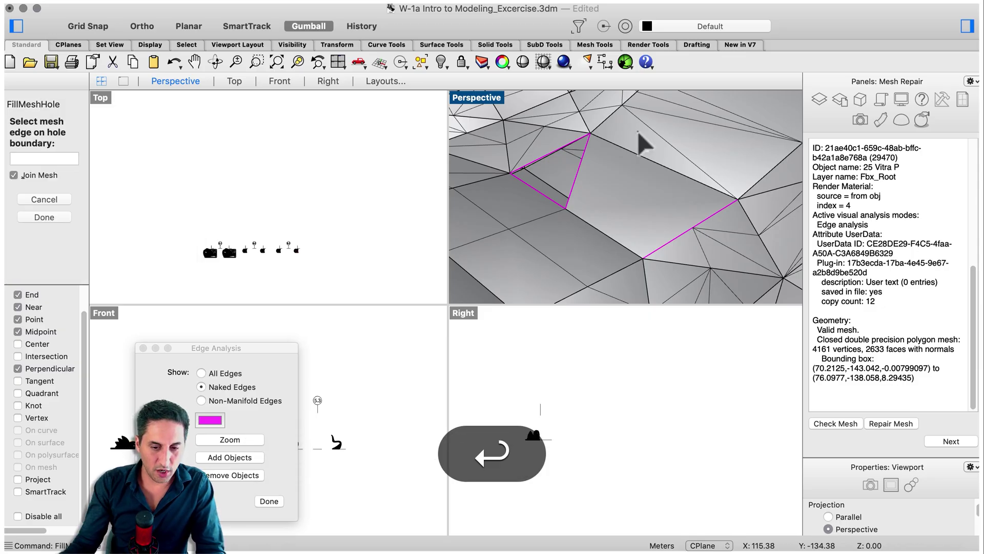
pyautogui.click(584, 150)
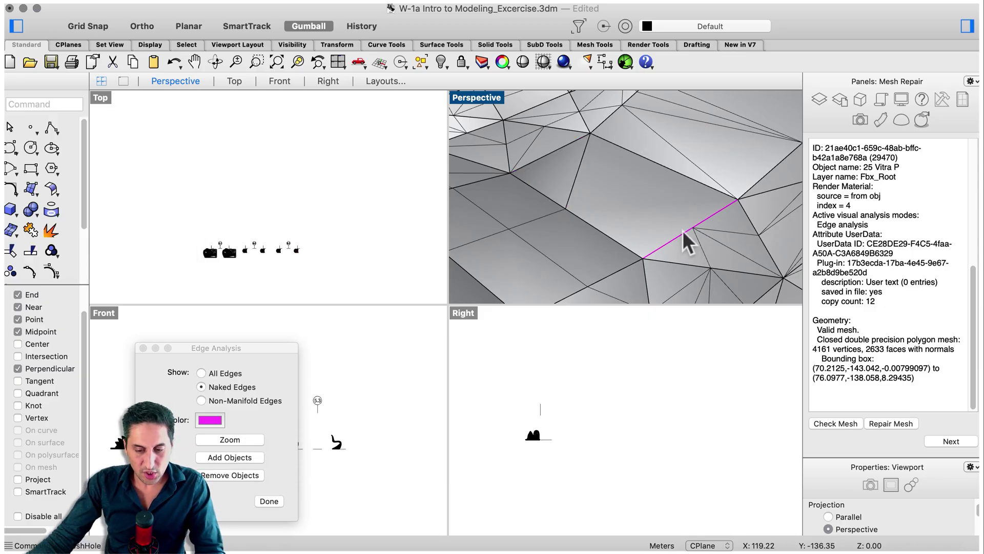
pyautogui.scroll(-8, 682, 230)
pyautogui.scroll(2, 685, 241)
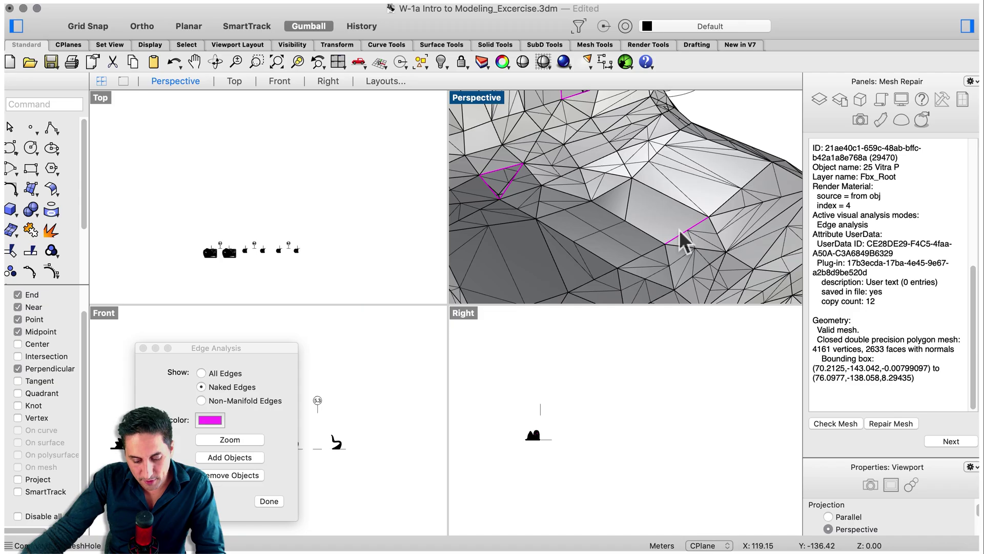
# - Repeat FillMeshHole to close three more small magenta-edged holes on the chair
pyautogui.press('space')
pyautogui.click(679, 240)
pyautogui.press('space')
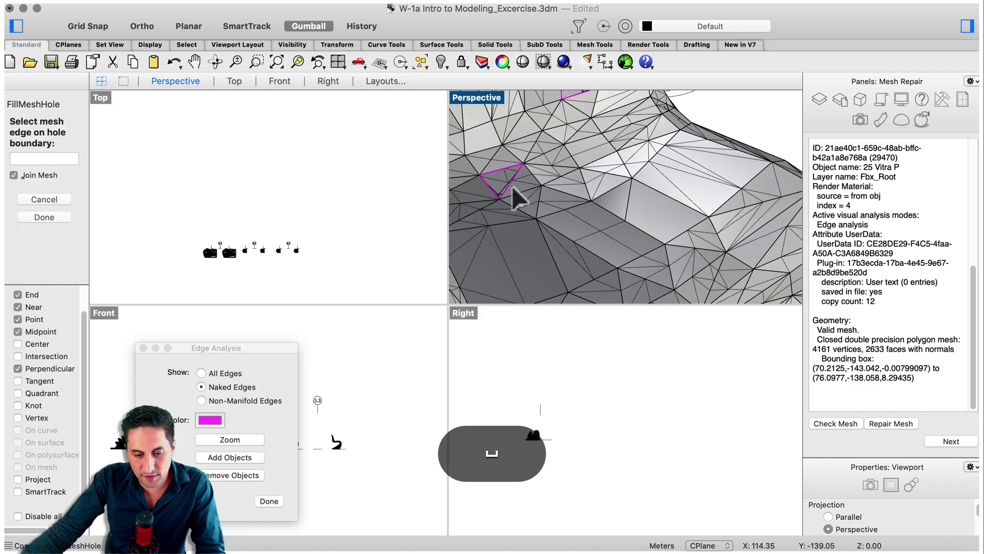
pyautogui.click(509, 183)
pyautogui.scroll(-5, 508, 183)
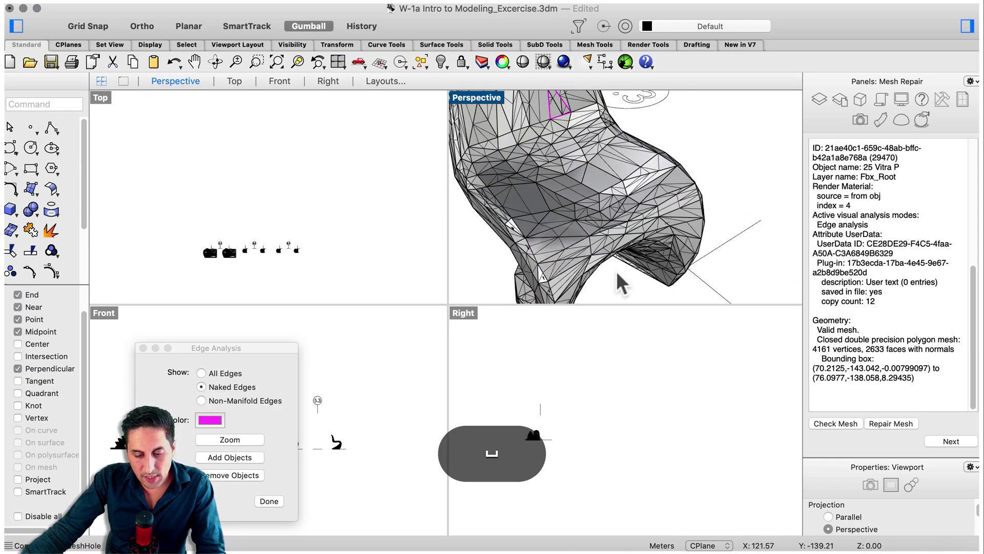
pyautogui.scroll(6, 573, 149)
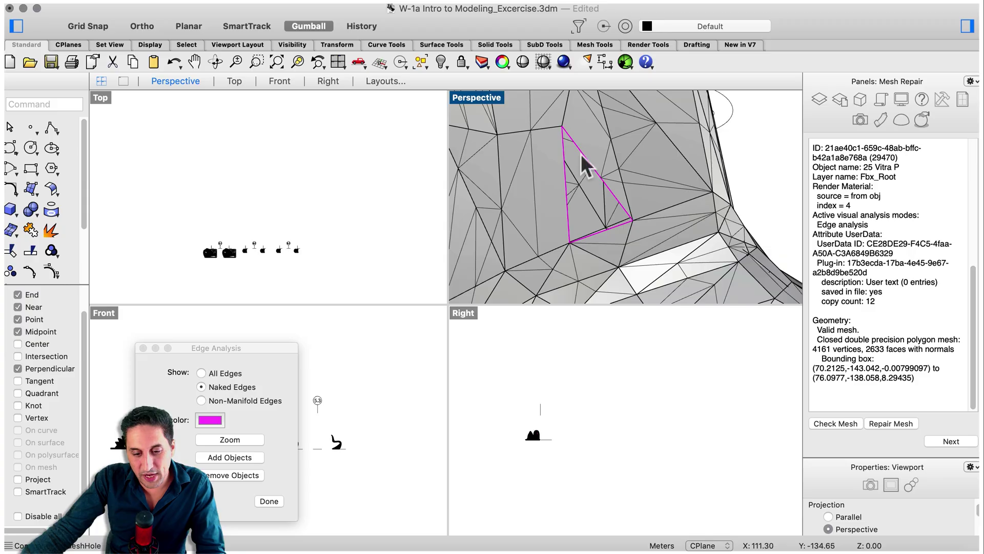
pyautogui.press('space')
pyautogui.click(580, 152)
pyautogui.scroll(-8, 581, 151)
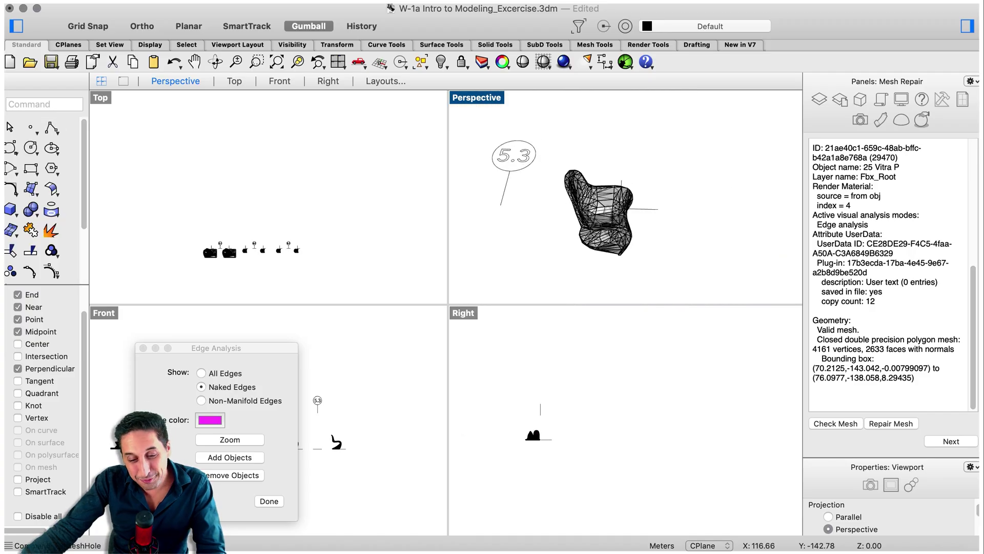
pyautogui.scroll(-8, 727, 185)
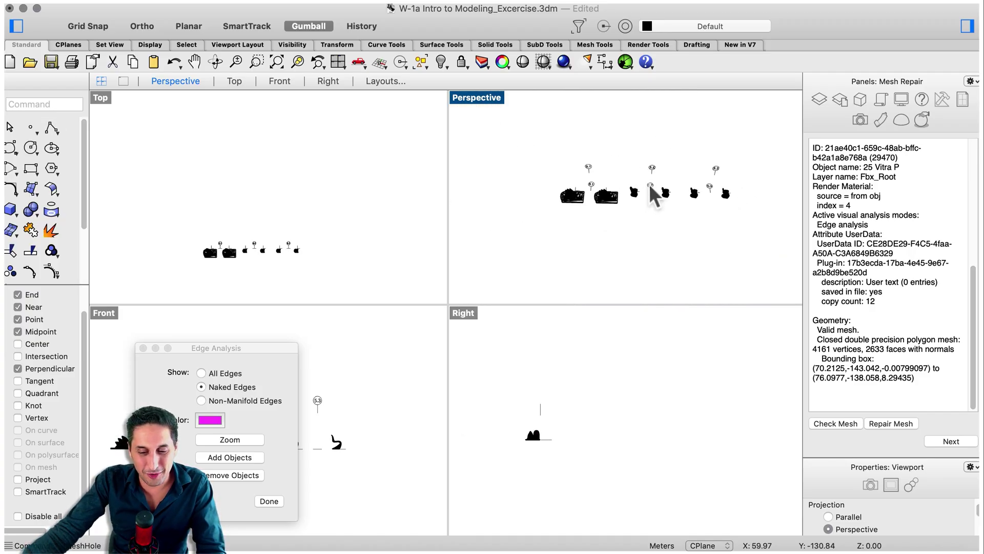
pyautogui.scroll(3, 651, 198)
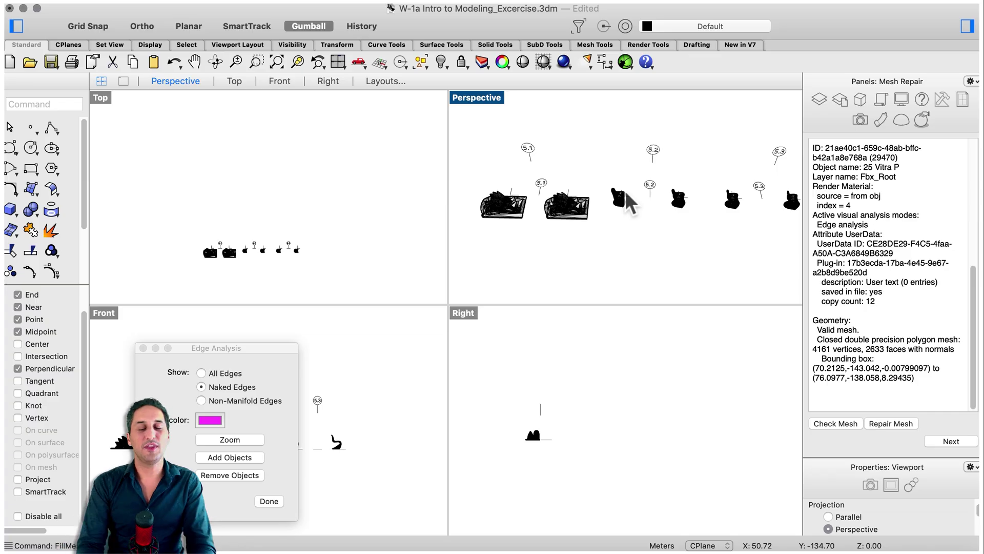